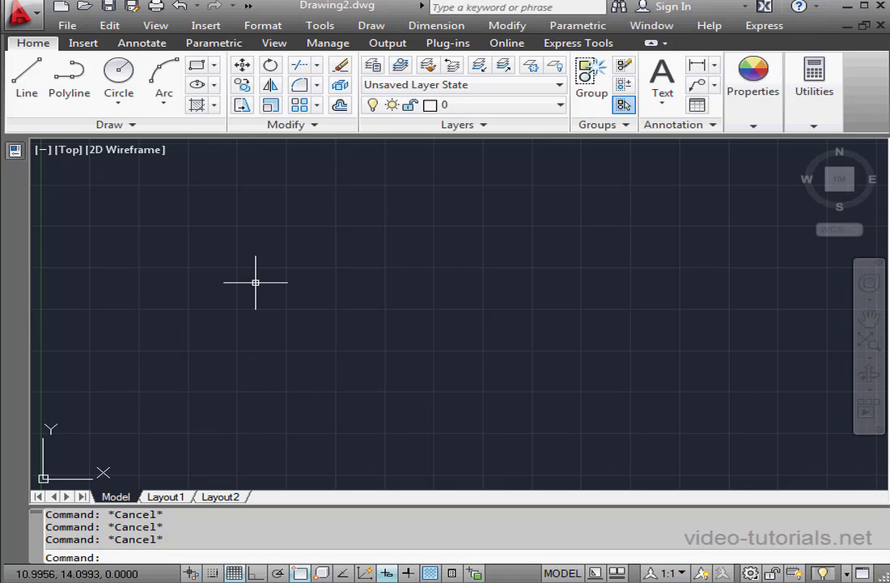
# Draw a horizontal rectangle about 17.5 by 5.2 units in the middle of the drawing area.
pyautogui.click(198, 66)
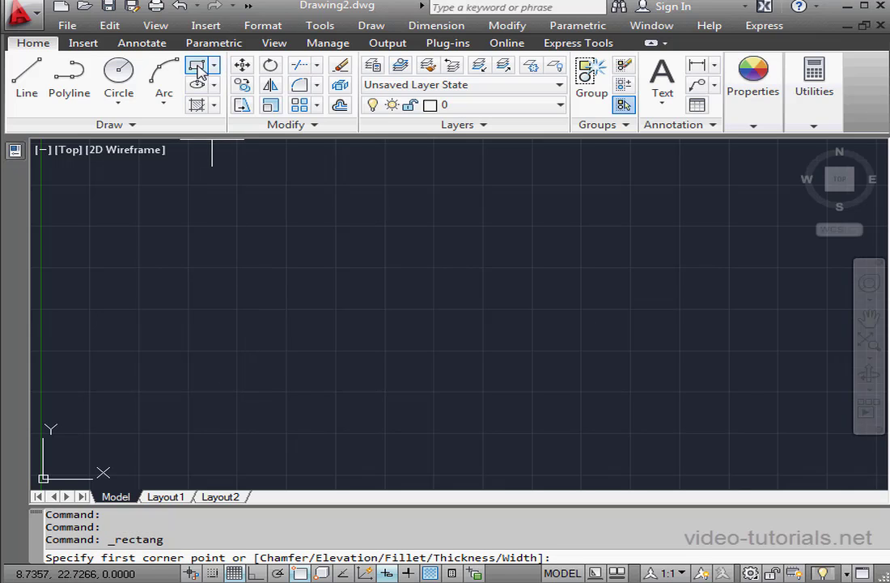
pyautogui.click(239, 268)
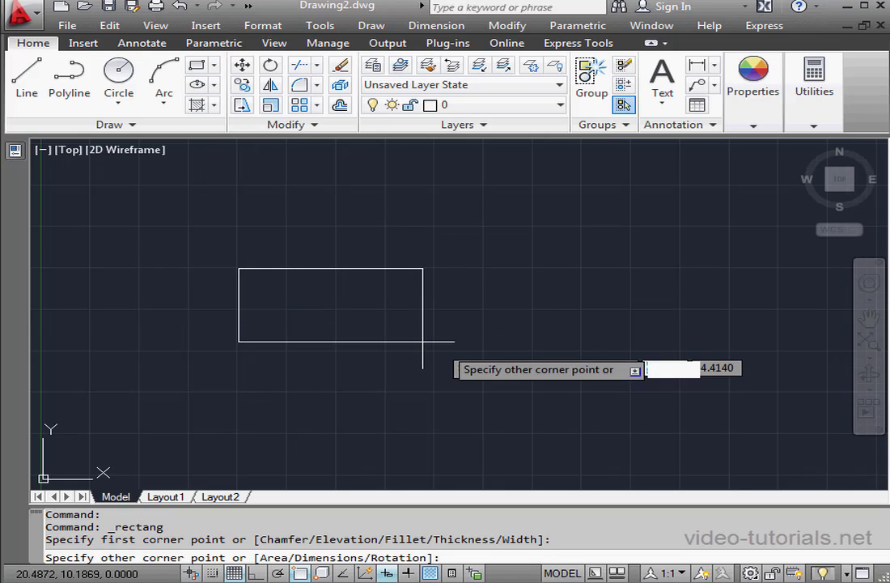
pyautogui.click(583, 354)
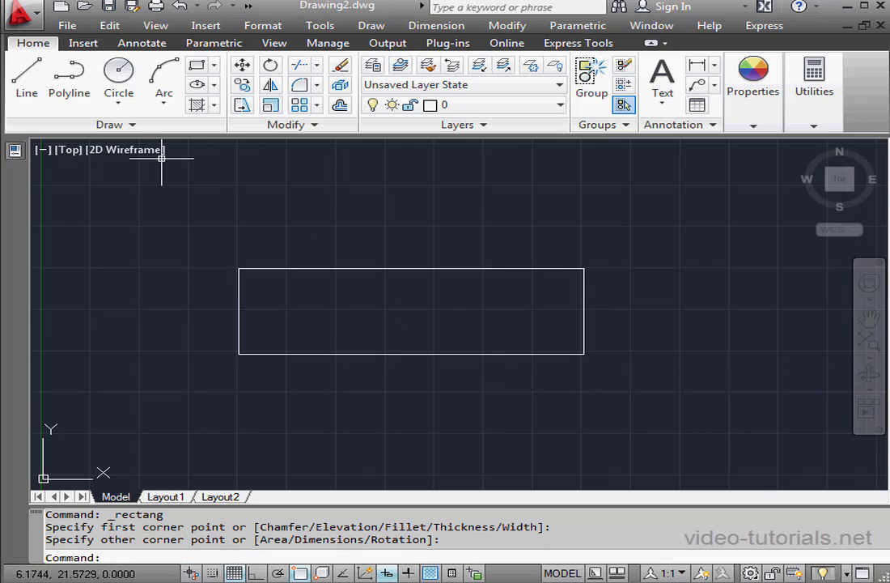
# Draw a closed fit-point spline through the rectangle's four corners, going clockwise from the upper-left corner.
pyautogui.click(140, 127)
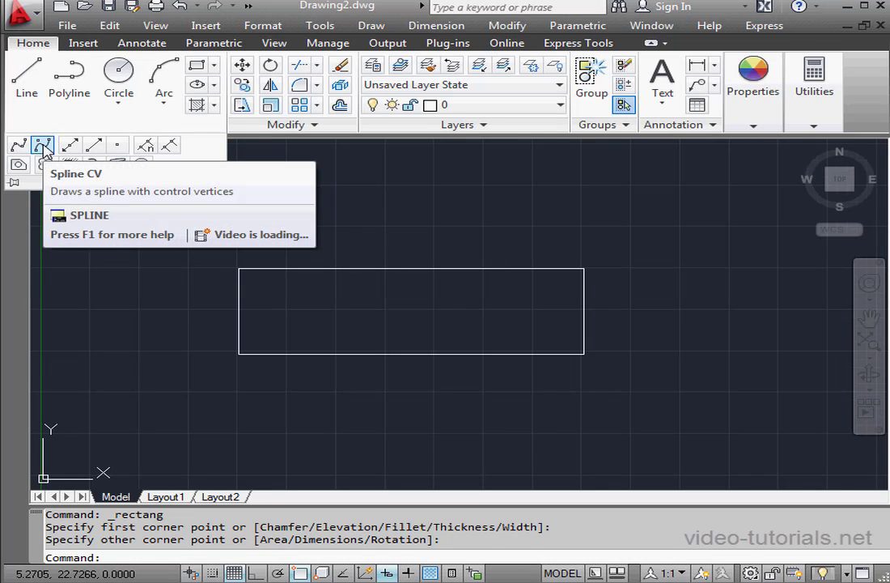
pyautogui.click(18, 145)
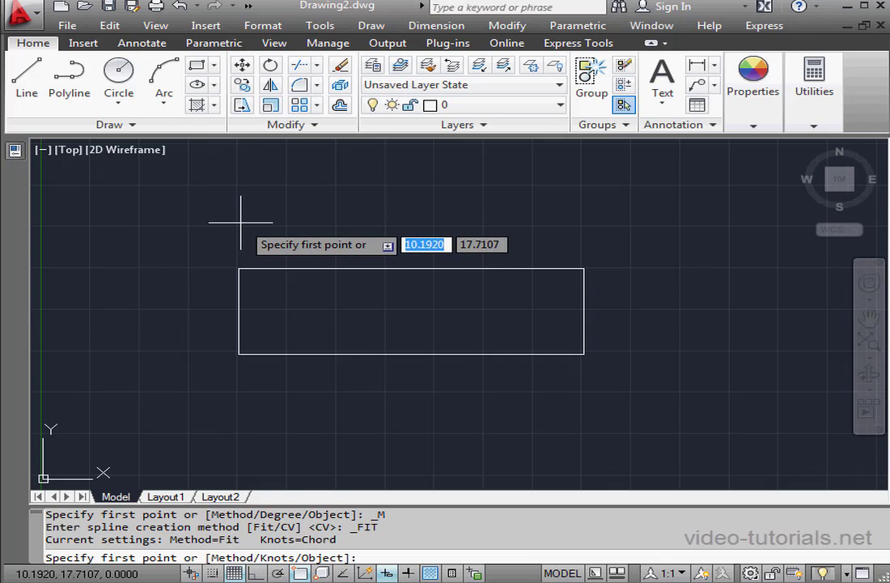
pyautogui.click(239, 268)
pyautogui.click(584, 268)
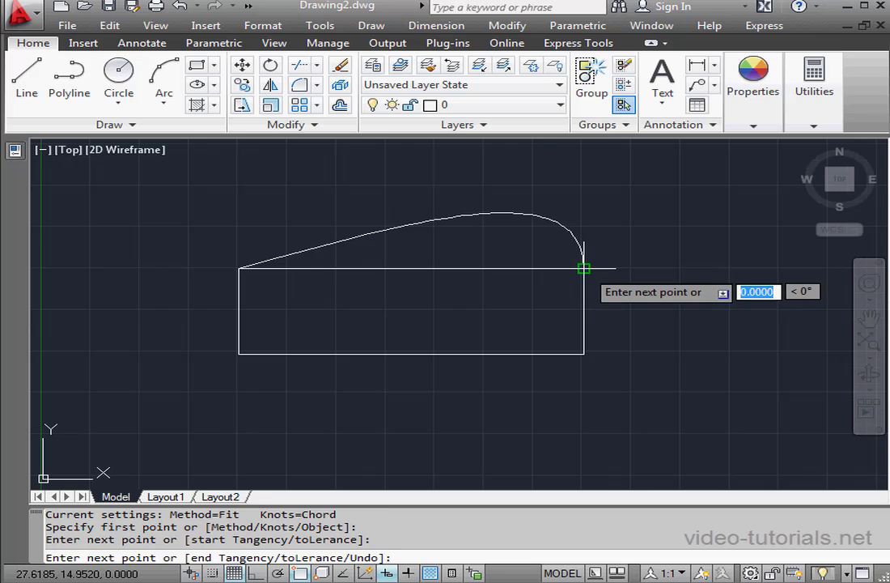
pyautogui.click(584, 353)
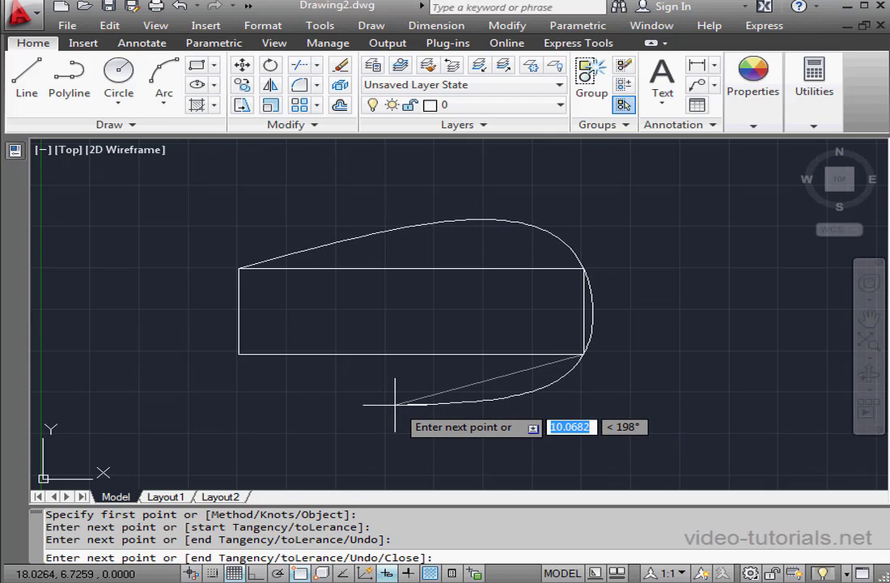
pyautogui.click(239, 354)
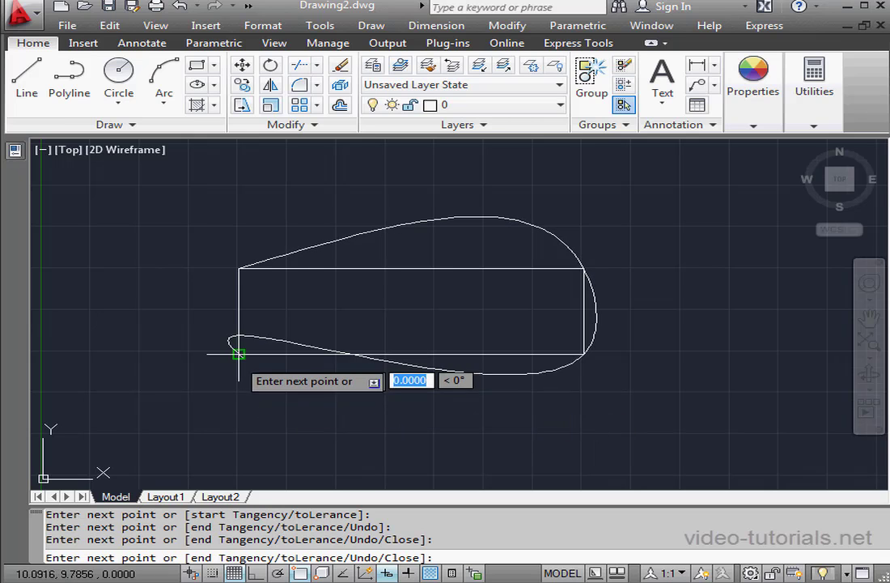
pyautogui.rightClick(195, 317)
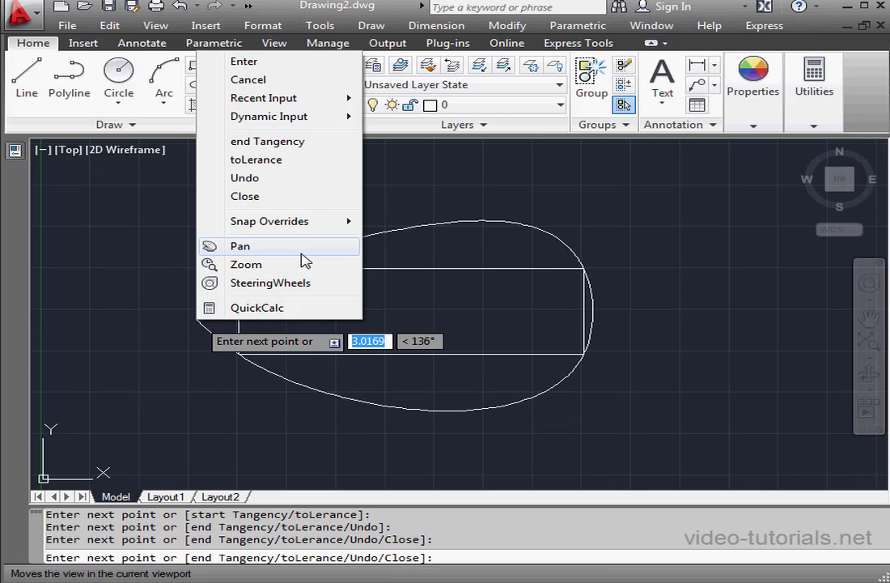
pyautogui.click(278, 196)
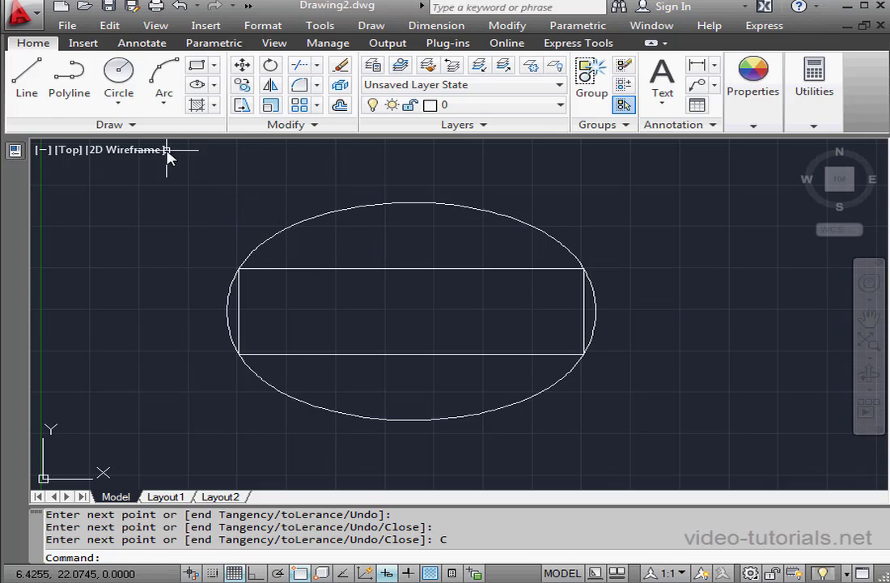
# Draw a closed control-vertex spline using the rectangle's four corners as vertices, going clockwise from the upper-left corner.
pyautogui.click(131, 125)
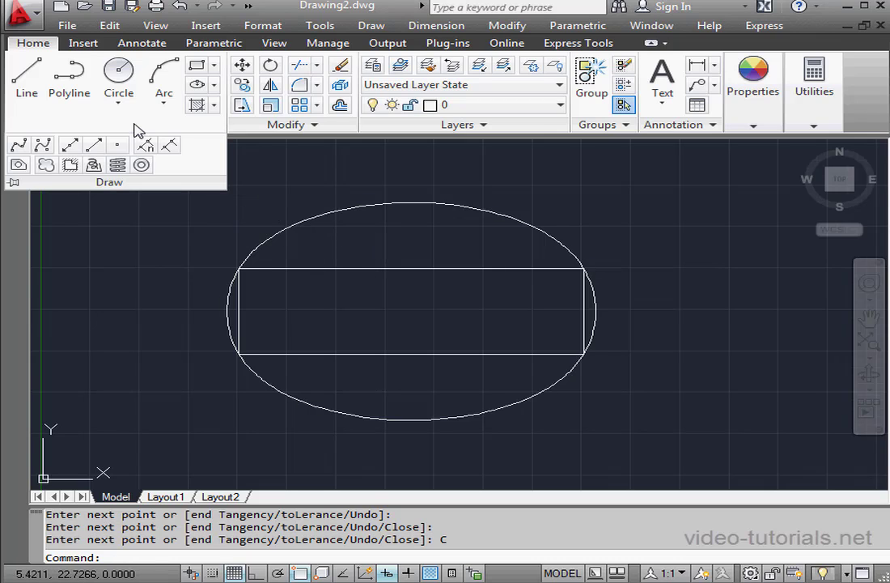
pyautogui.click(44, 147)
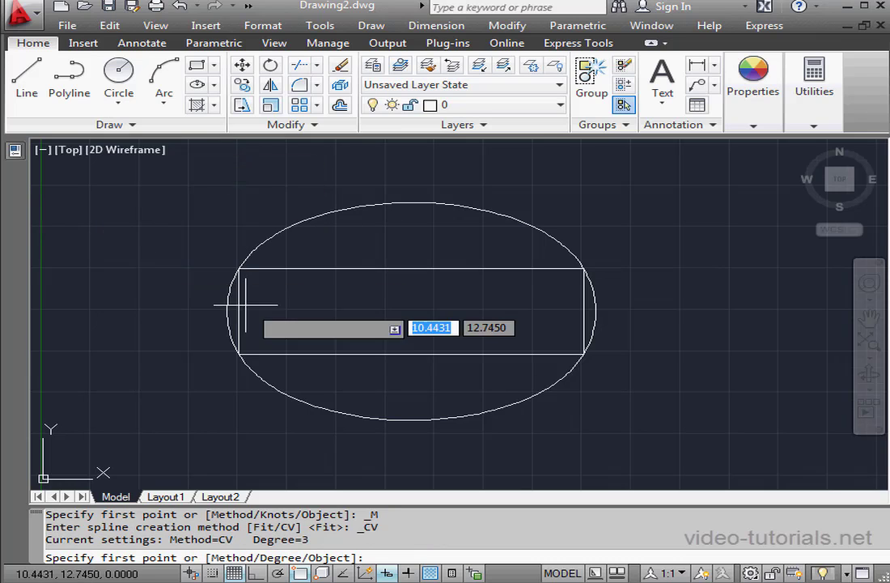
pyautogui.click(275, 271)
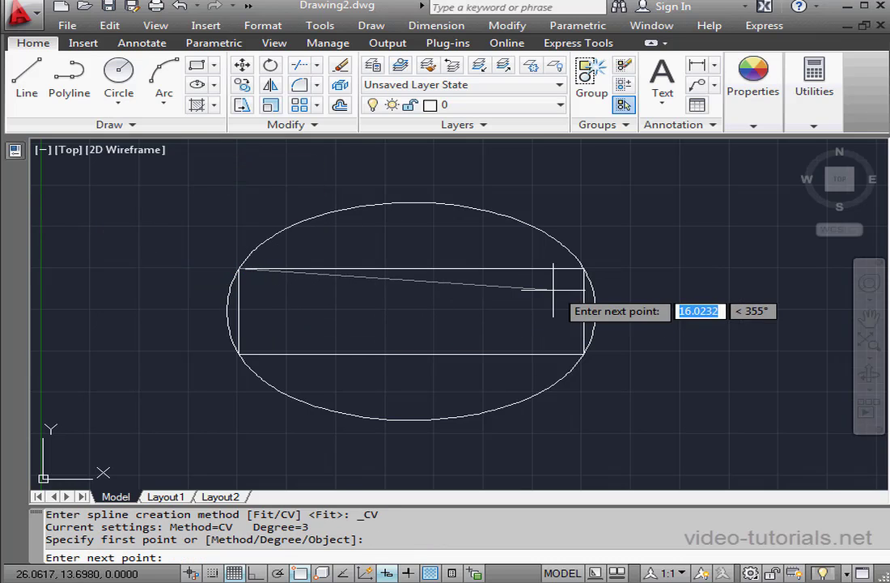
pyautogui.click(584, 268)
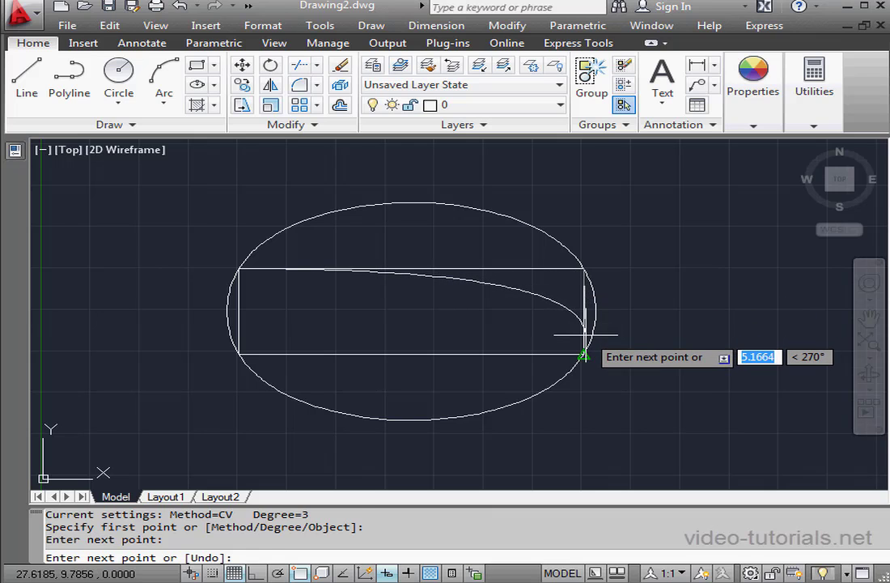
pyautogui.click(585, 334)
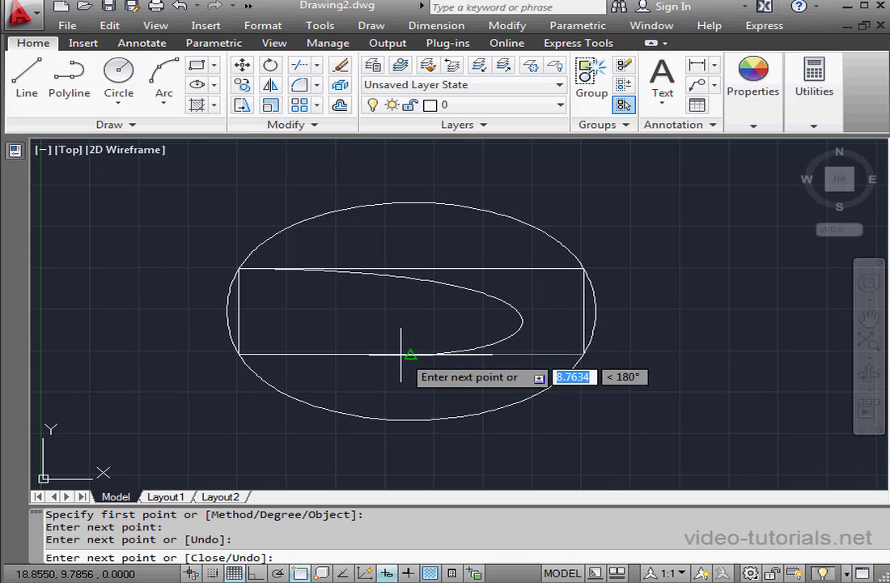
pyautogui.click(239, 354)
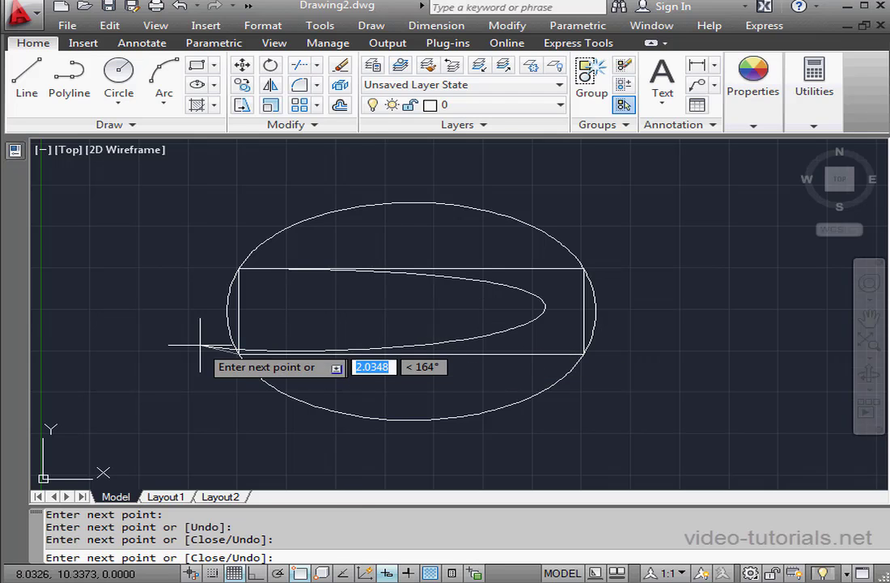
pyautogui.rightClick(169, 345)
pyautogui.click(244, 435)
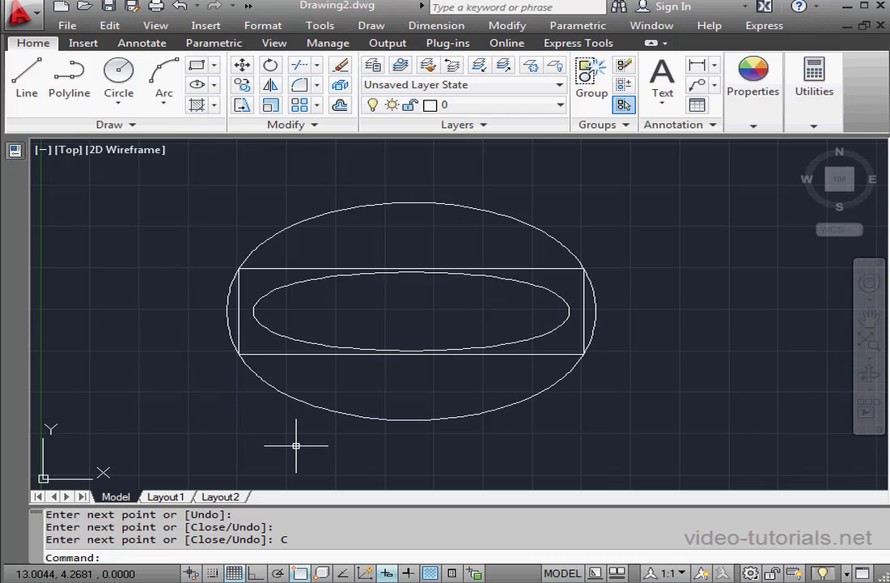
# Hide the rectangle using object isolation so only the two splines are displayed.
pyautogui.click(546, 355)
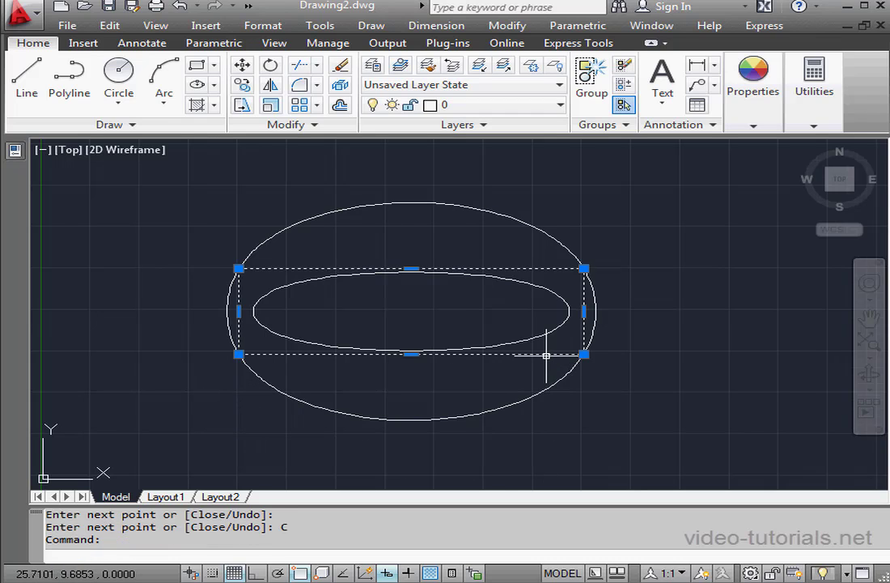
pyautogui.rightClick(571, 470)
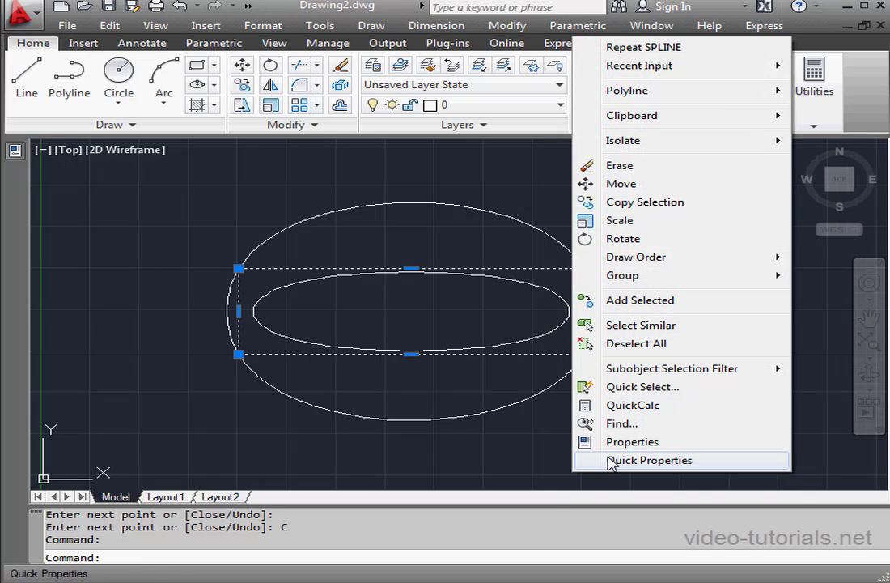
pyautogui.moveTo(670, 144)
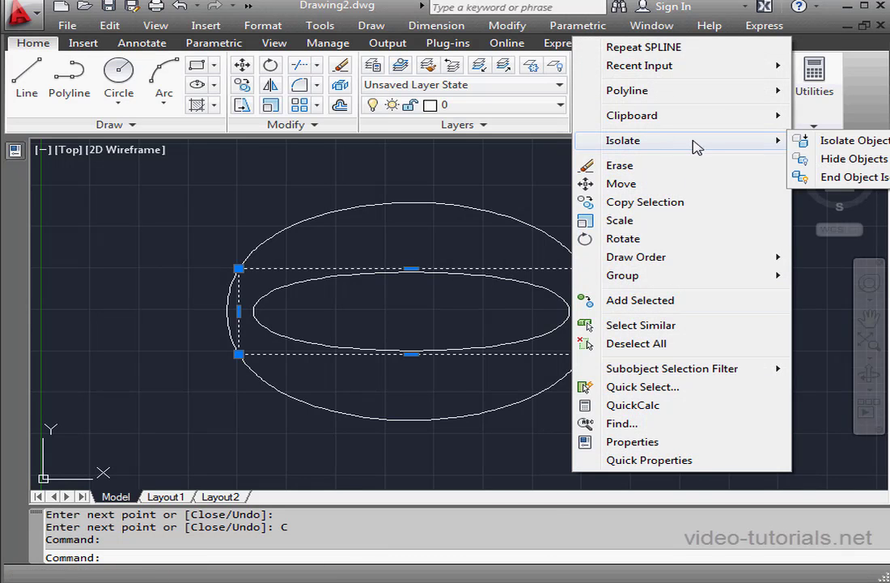
pyautogui.click(855, 160)
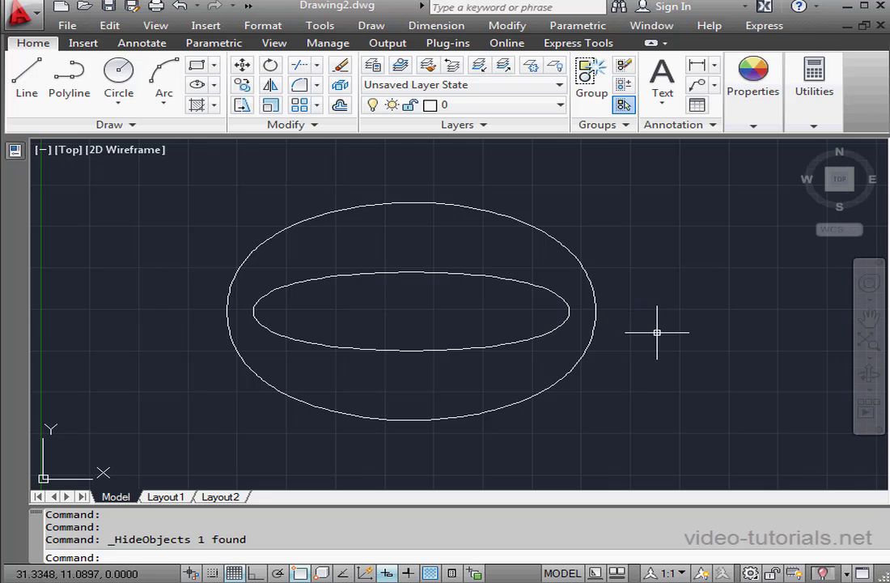
# Switch the outer spline's grips to control vertices and back to fit points.
pyautogui.click(588, 356)
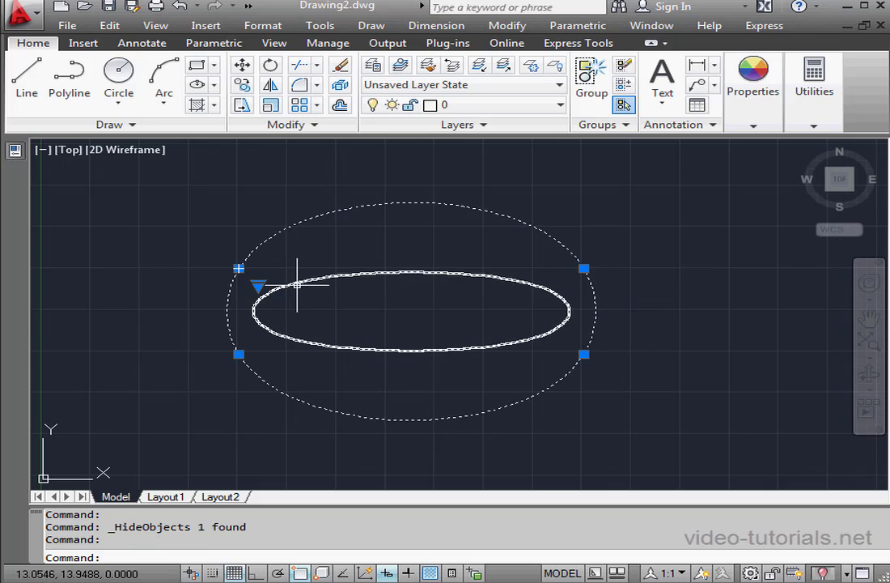
pyautogui.click(257, 285)
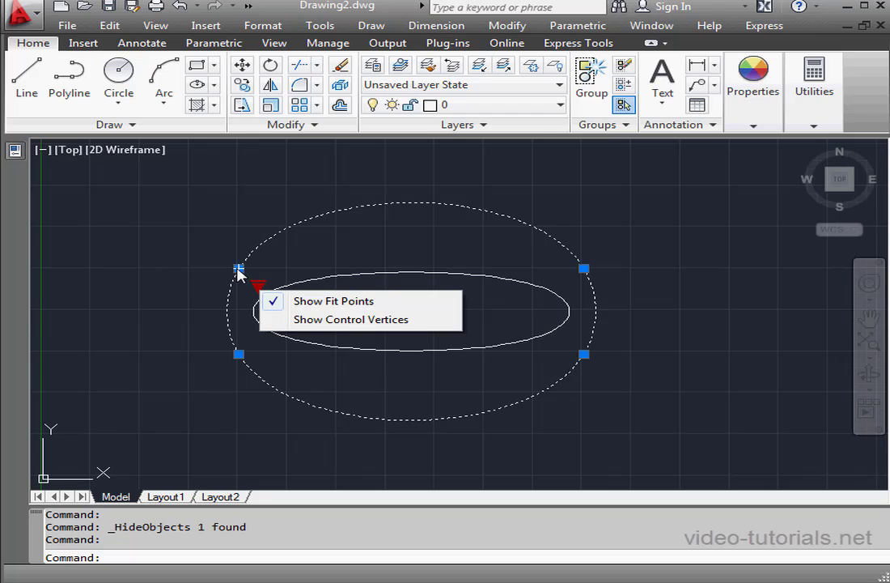
pyautogui.click(335, 321)
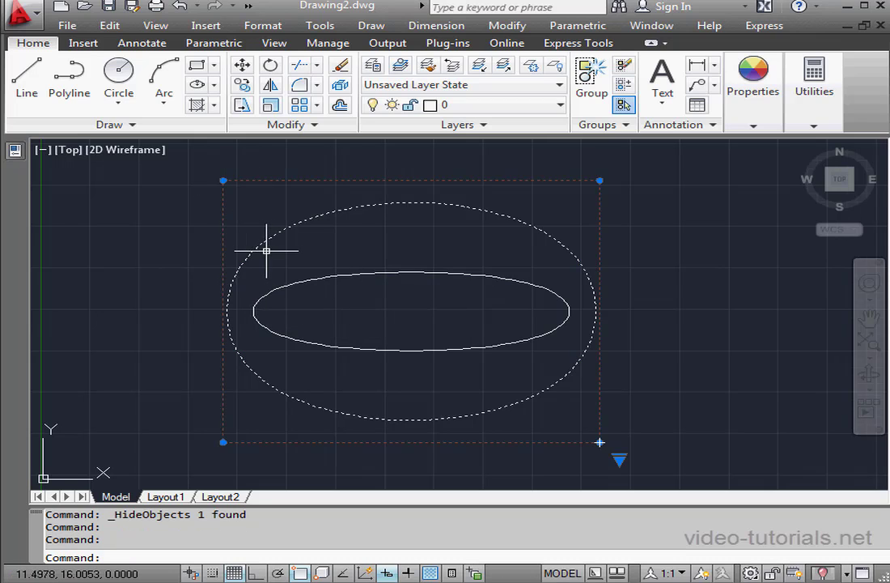
pyautogui.click(619, 459)
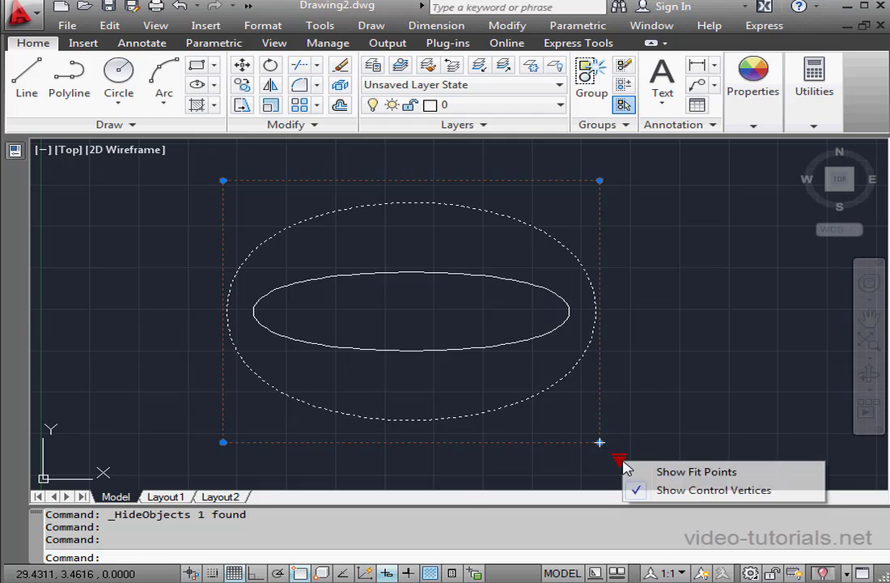
pyautogui.click(678, 472)
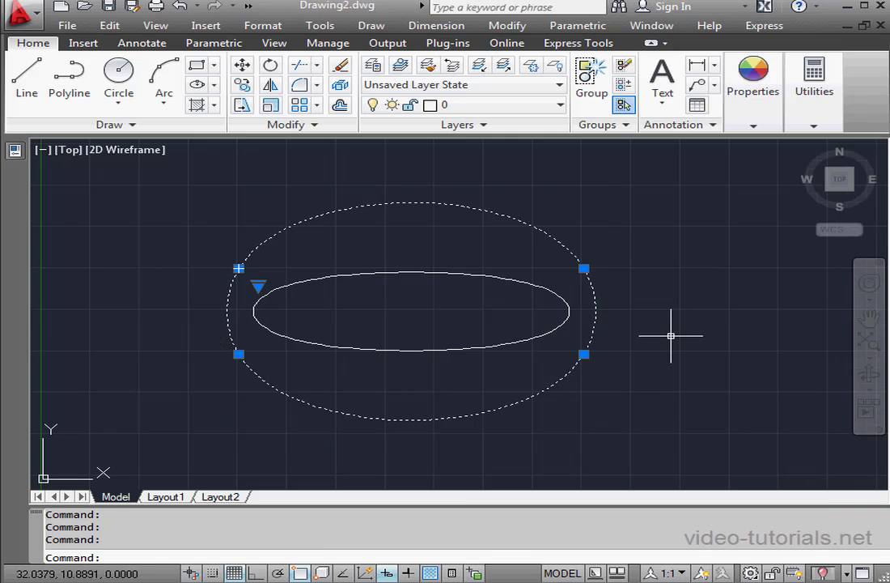
# Try stretching the outer spline's upper-right fit point to a new location and undo that grip edit.
pyautogui.moveTo(584, 267)
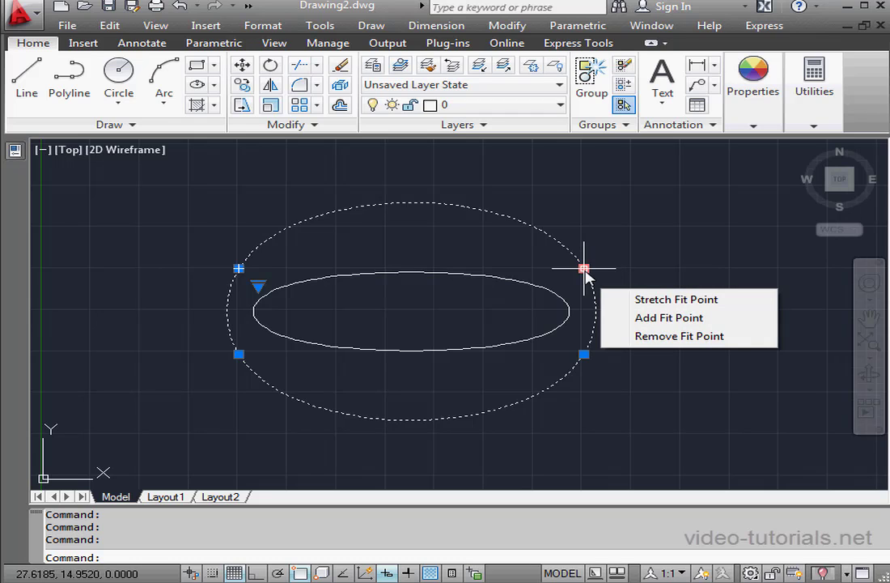
pyautogui.click(583, 268)
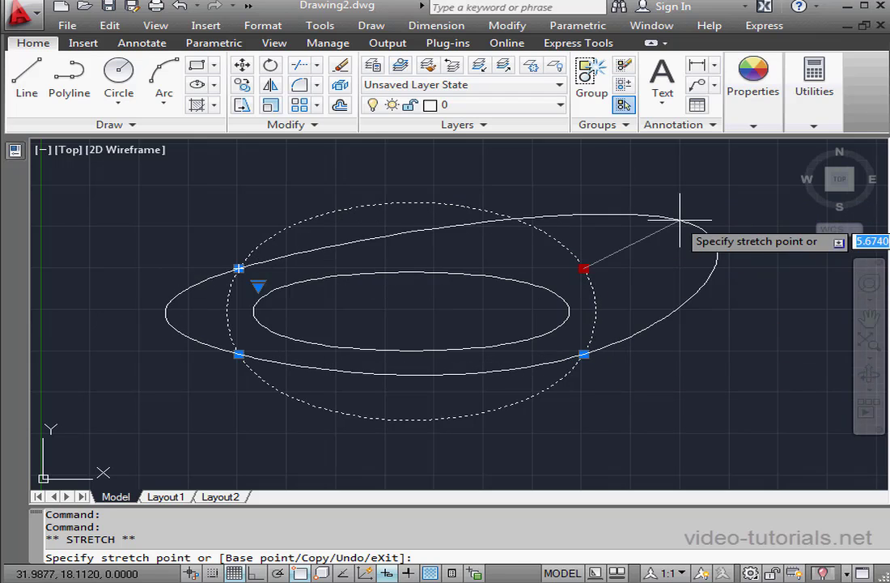
pyautogui.click(584, 268)
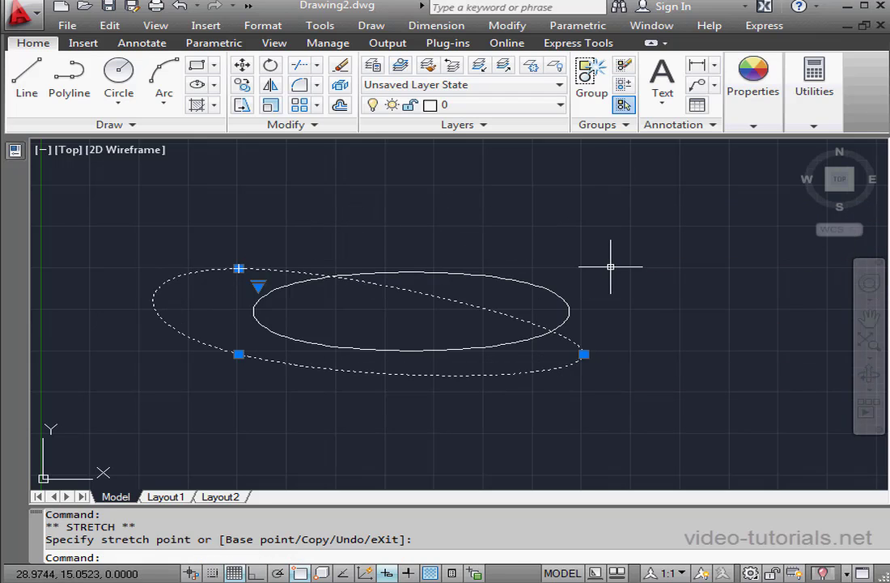
pyautogui.click(178, 7)
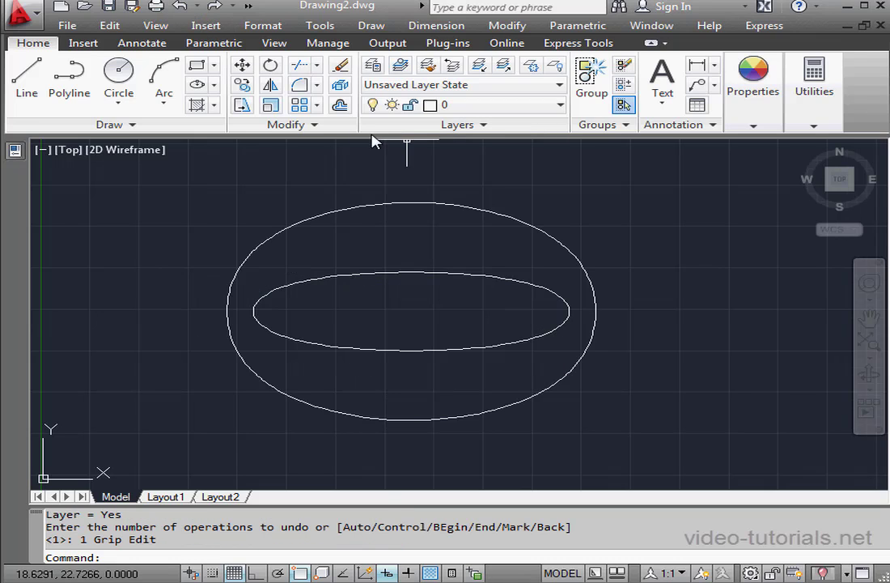
# Try adding a fit point after the outer spline's upper-right one, beyond the curve's right end, and undo the addition.
pyautogui.click(584, 264)
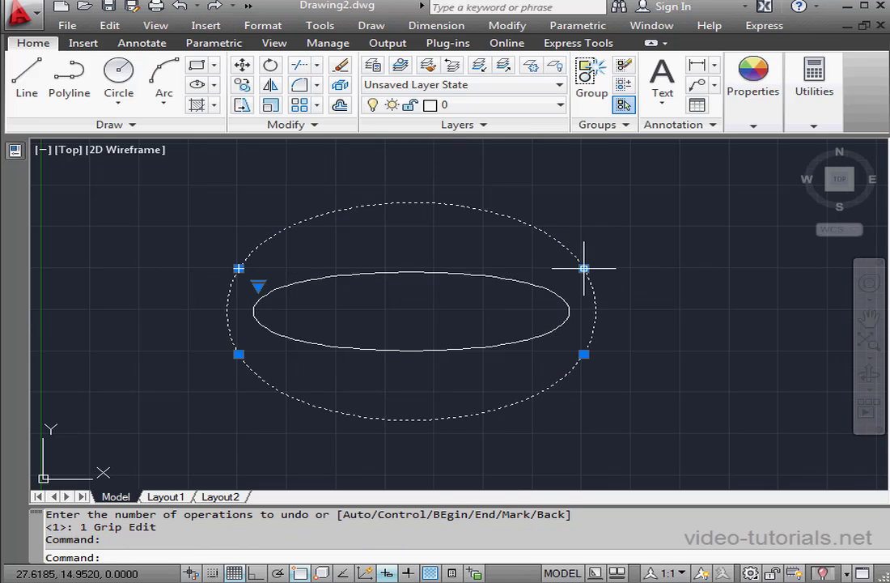
pyautogui.moveTo(584, 268)
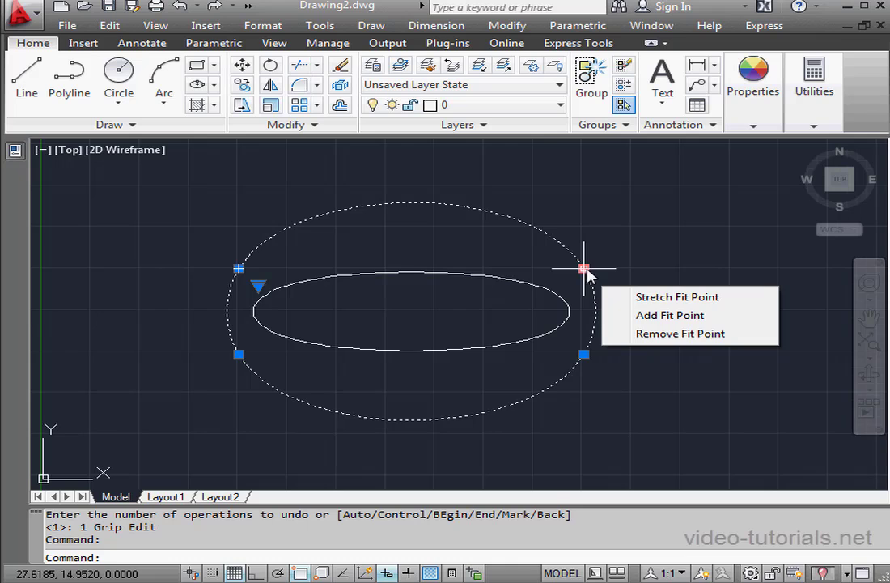
pyautogui.click(644, 315)
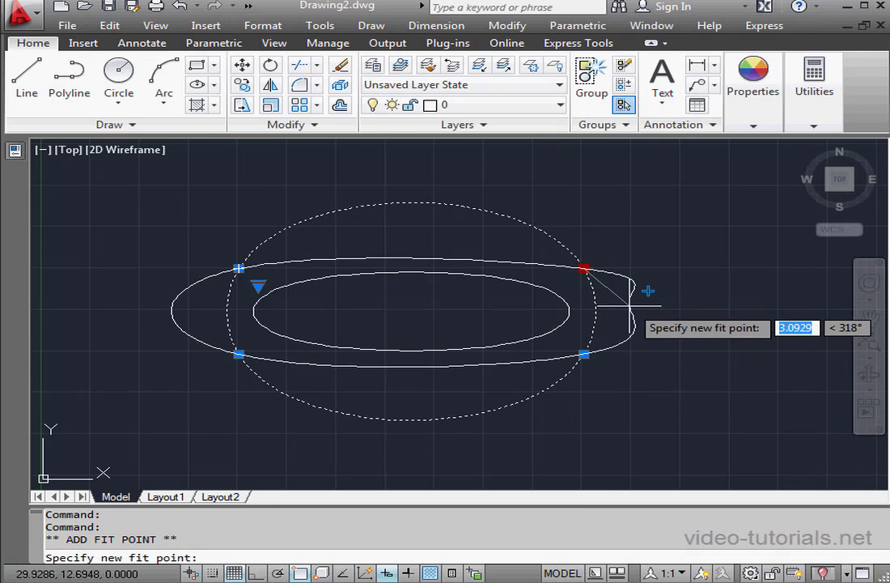
pyautogui.click(698, 316)
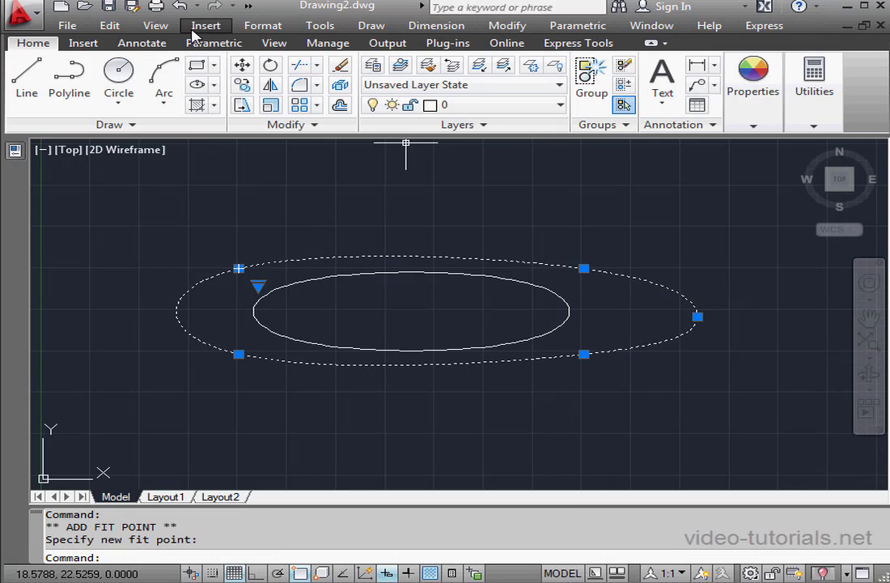
pyautogui.click(178, 5)
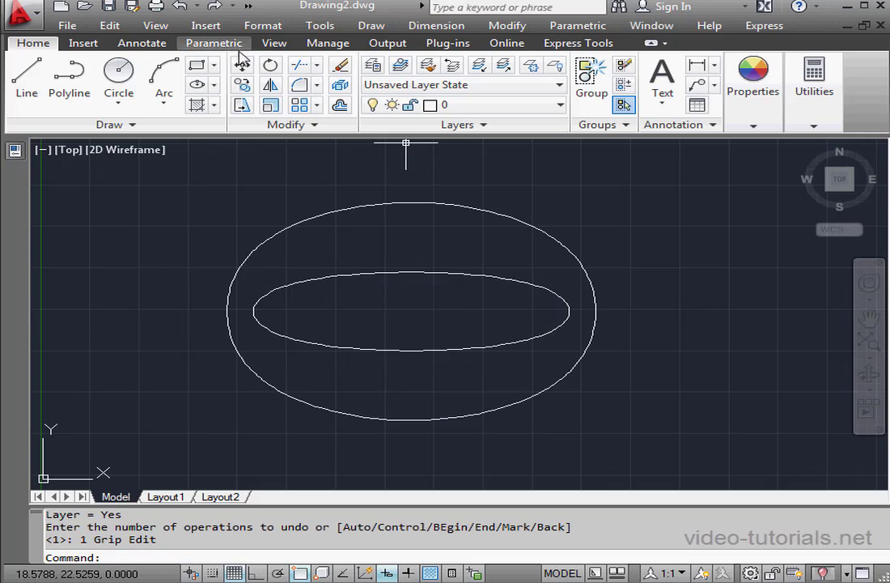
# Try removing the outer spline's upper-right fit point and undo the removal.
pyautogui.click(594, 297)
pyautogui.moveTo(585, 270)
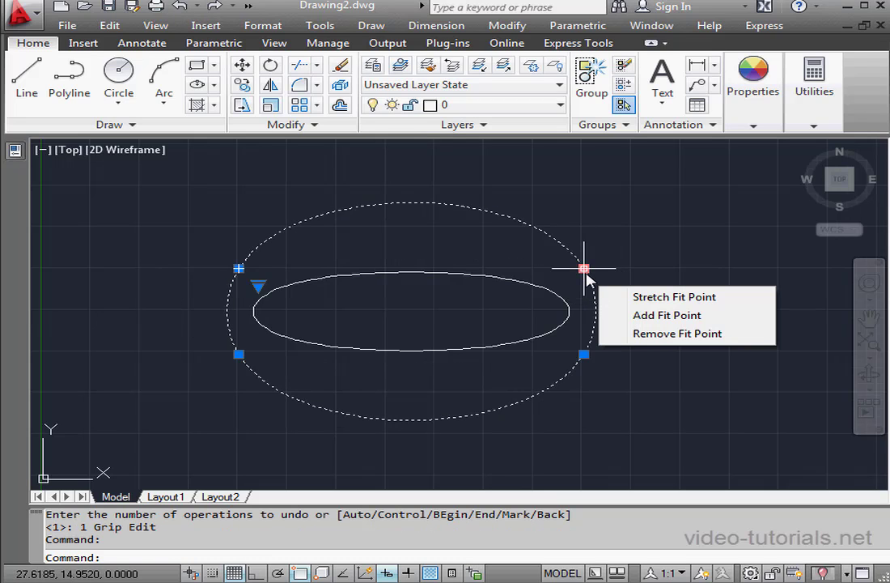
pyautogui.click(682, 336)
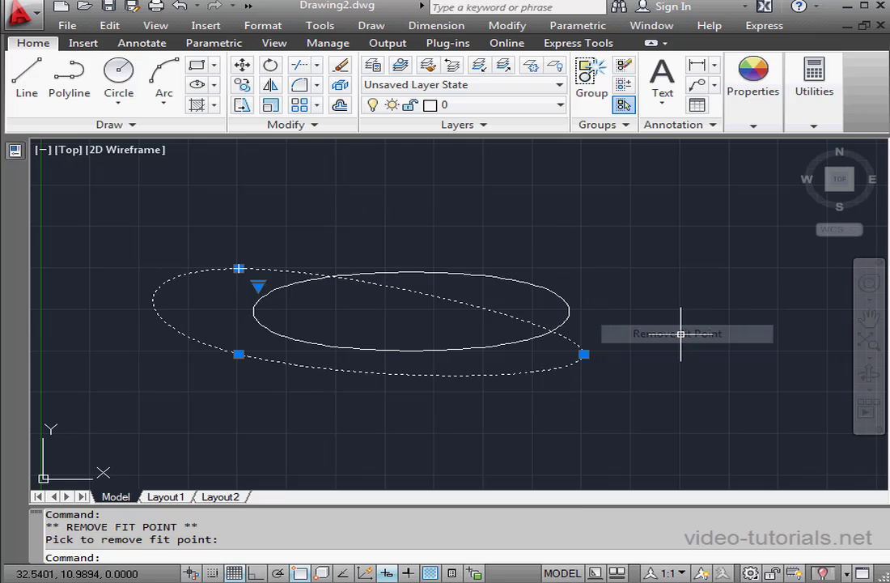
pyautogui.click(179, 8)
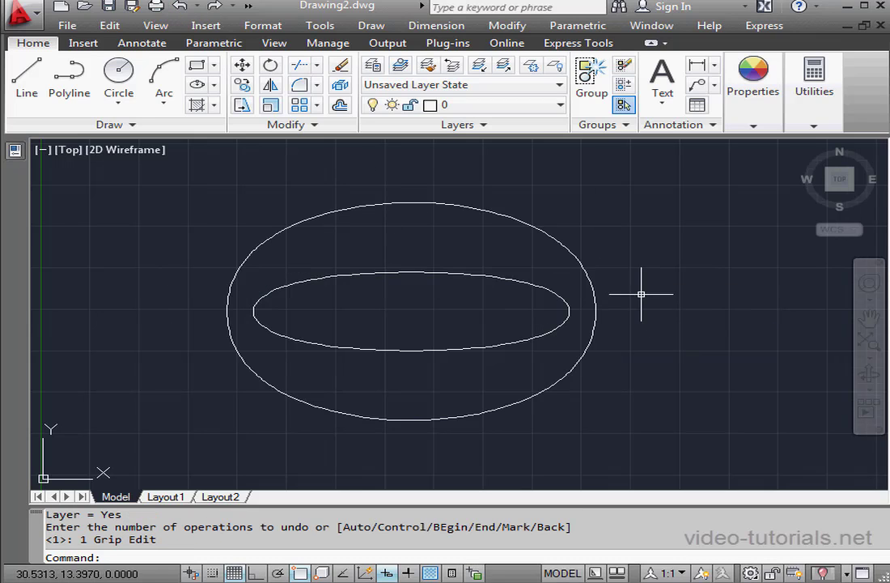
# Switch the inner spline's grips to fit points and back to control vertices.
pyautogui.click(538, 337)
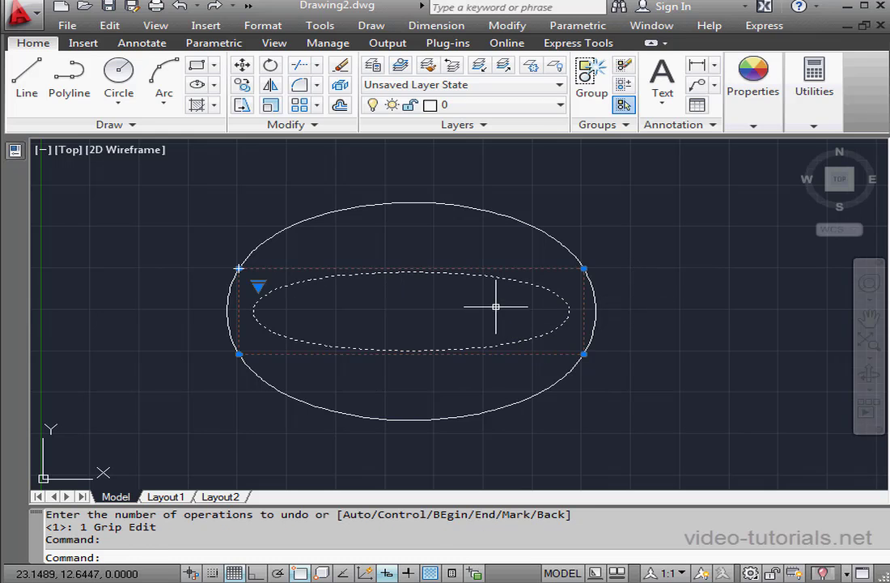
pyautogui.click(258, 286)
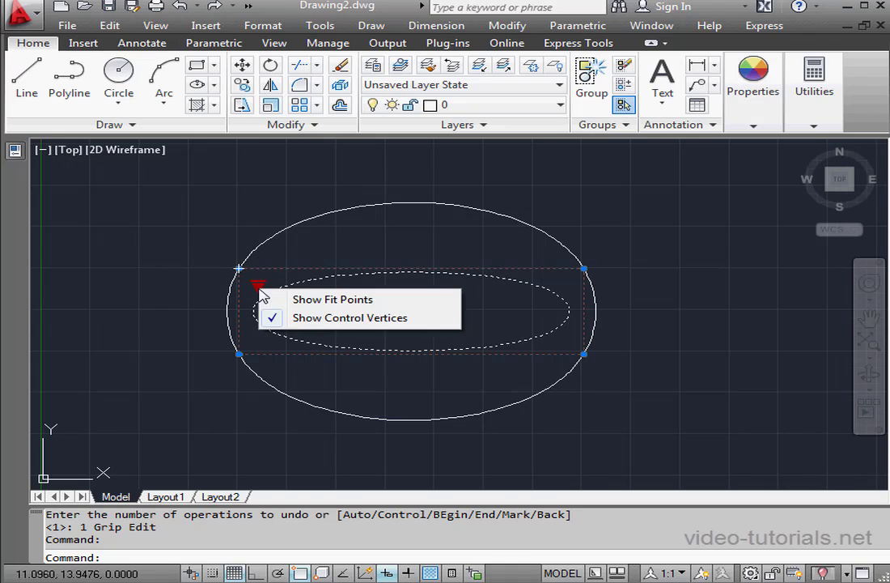
pyautogui.click(330, 301)
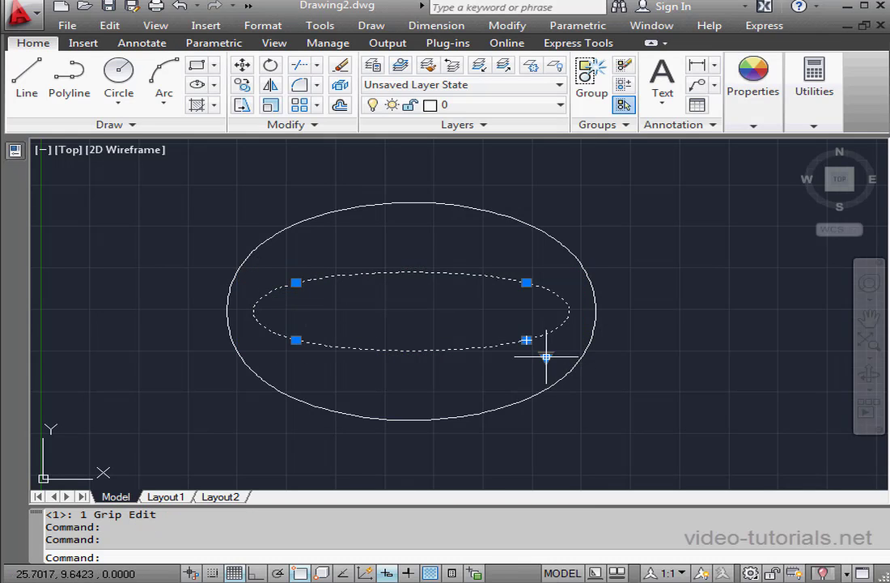
pyautogui.moveTo(546, 356)
pyautogui.click(557, 385)
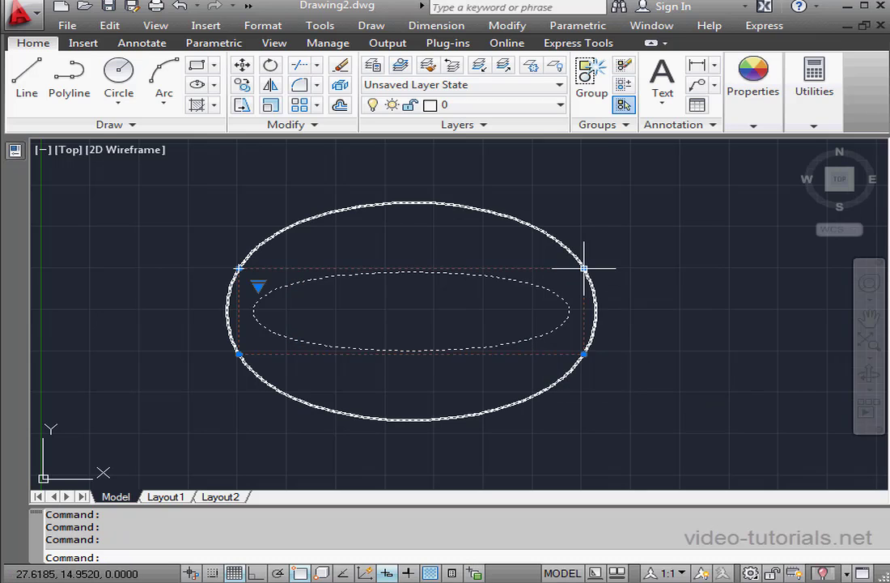
# Try stretching the inner spline's upper-right control vertex up and outward beyond the outer spline, and undo that grip edit.
pyautogui.moveTo(585, 268)
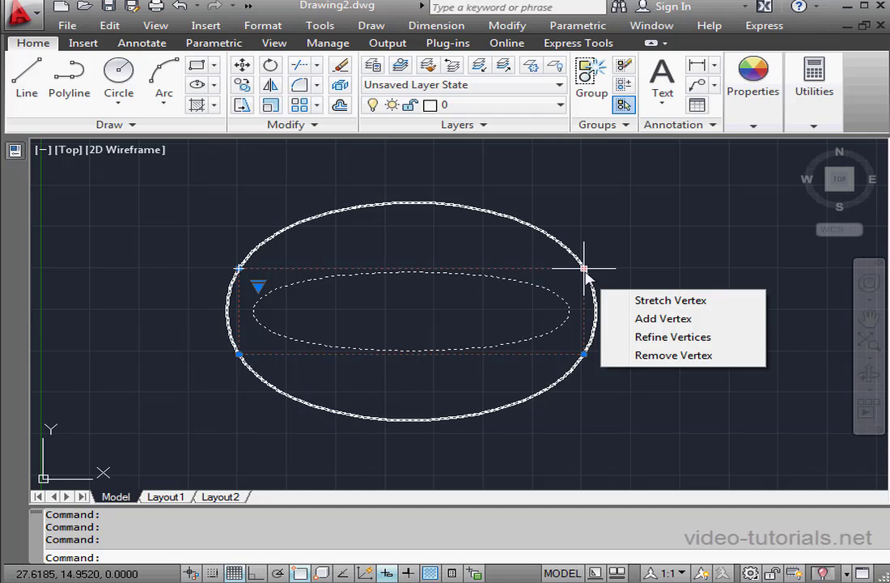
pyautogui.click(640, 300)
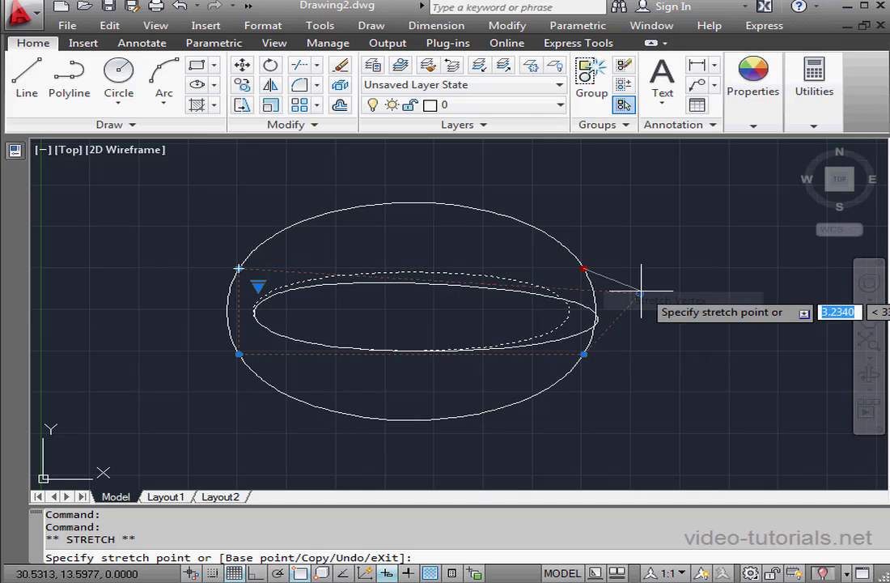
pyautogui.click(691, 220)
pyautogui.click(180, 6)
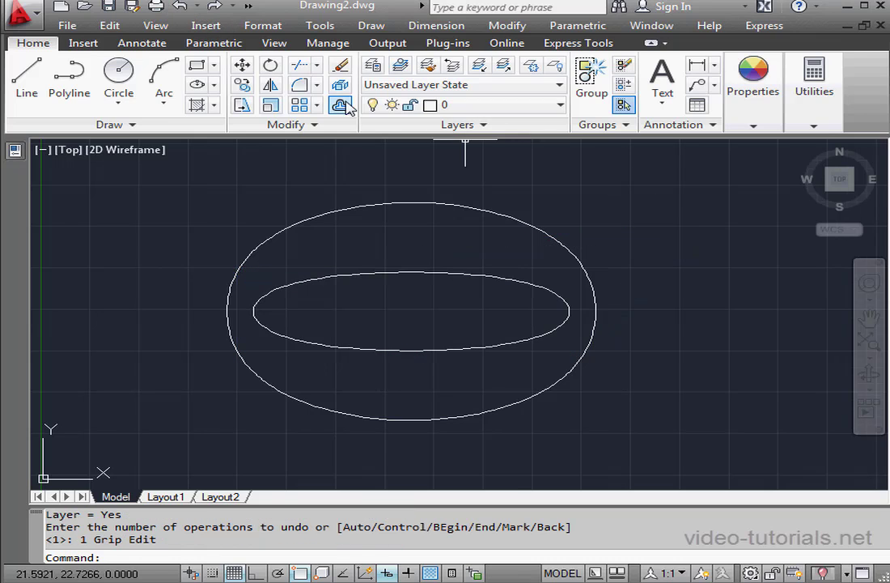
# Try adding a control vertex to the inner spline after its upper-right one, beyond the curve's right end, and undo the addition.
pyautogui.click(555, 300)
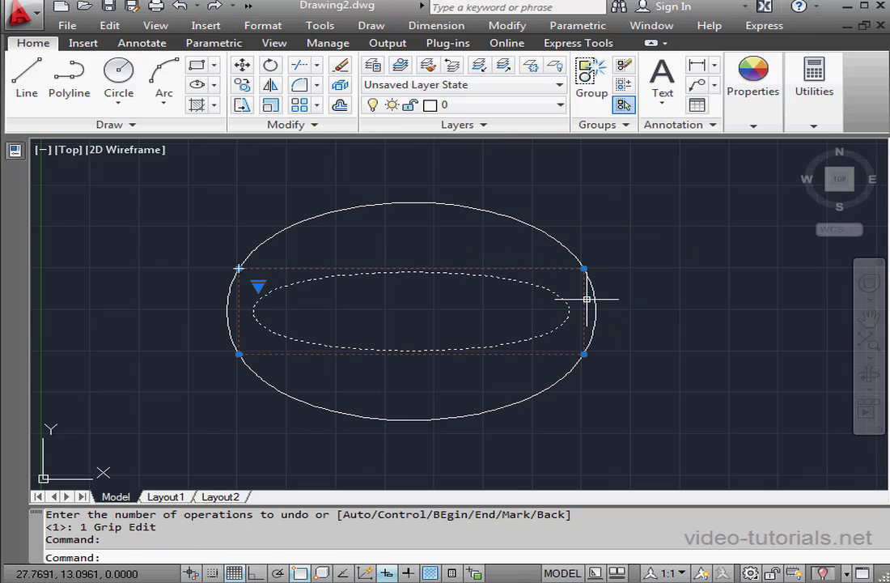
pyautogui.moveTo(584, 267)
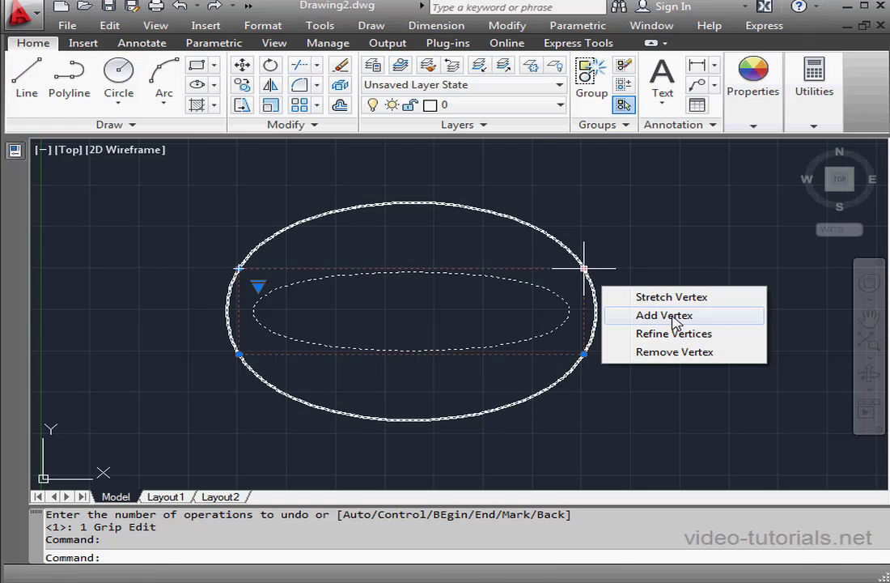
pyautogui.click(647, 315)
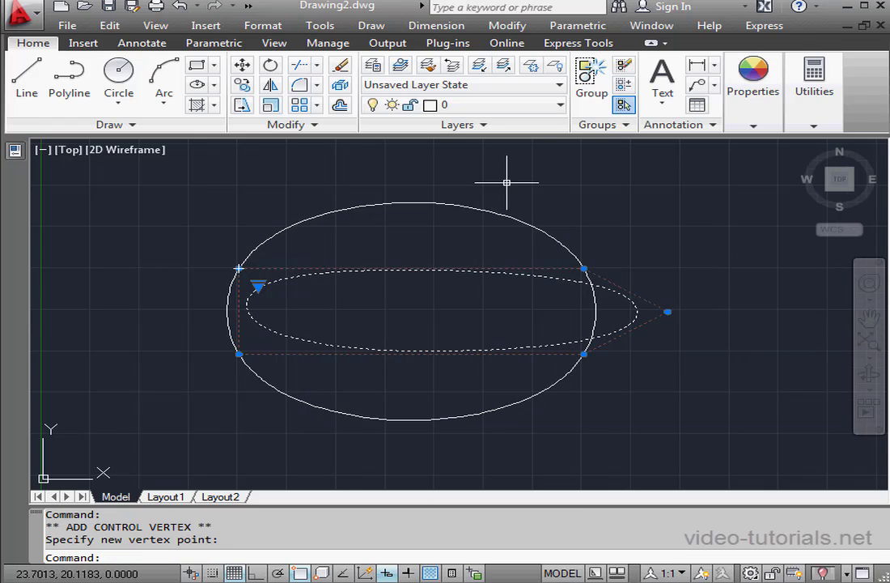
pyautogui.click(180, 6)
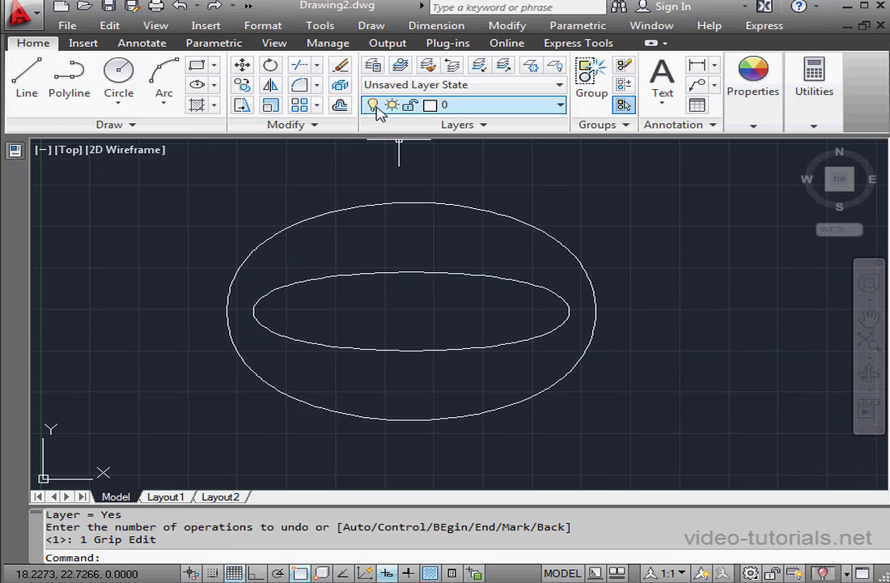
# Try removing the inner spline's upper-right control vertex and undo the removal.
pyautogui.click(523, 281)
pyautogui.moveTo(584, 268)
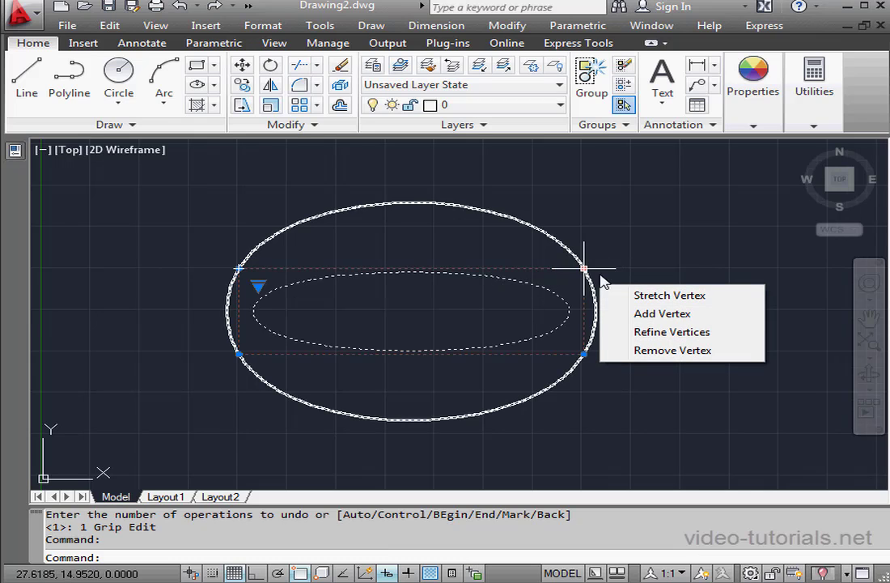
pyautogui.click(681, 350)
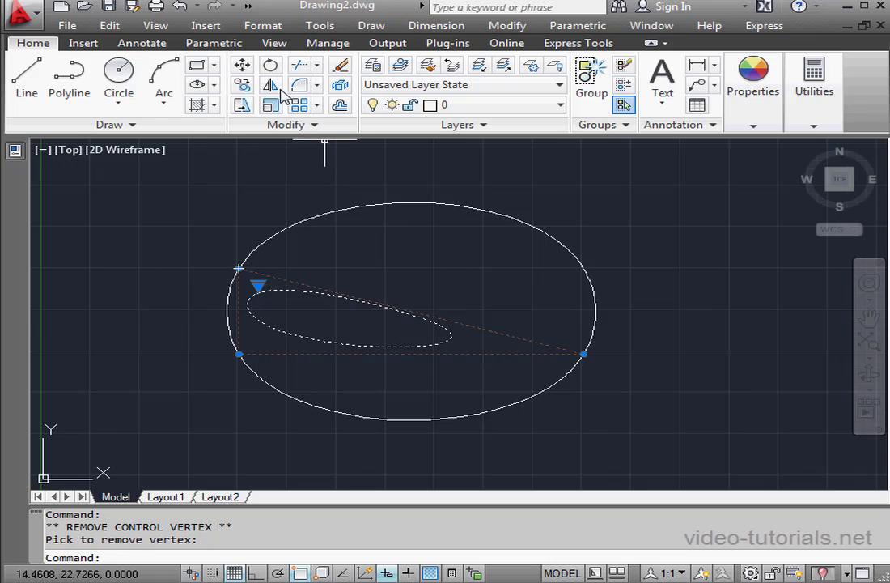
pyautogui.click(179, 7)
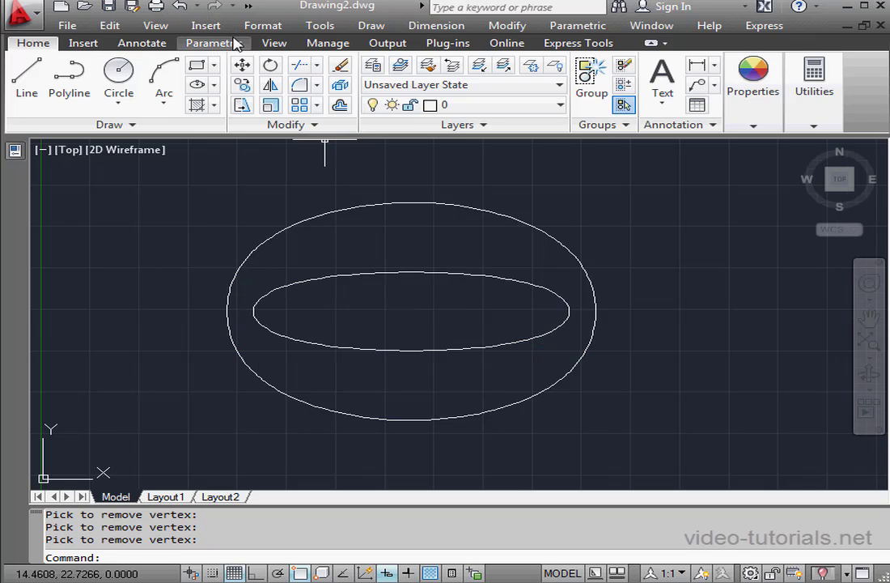
# Refine the inner spline's control vertices at its upper-right vertex, at the resulting upper vertex beside it, and at its upper-left vertex.
pyautogui.click(560, 298)
pyautogui.moveTo(584, 267)
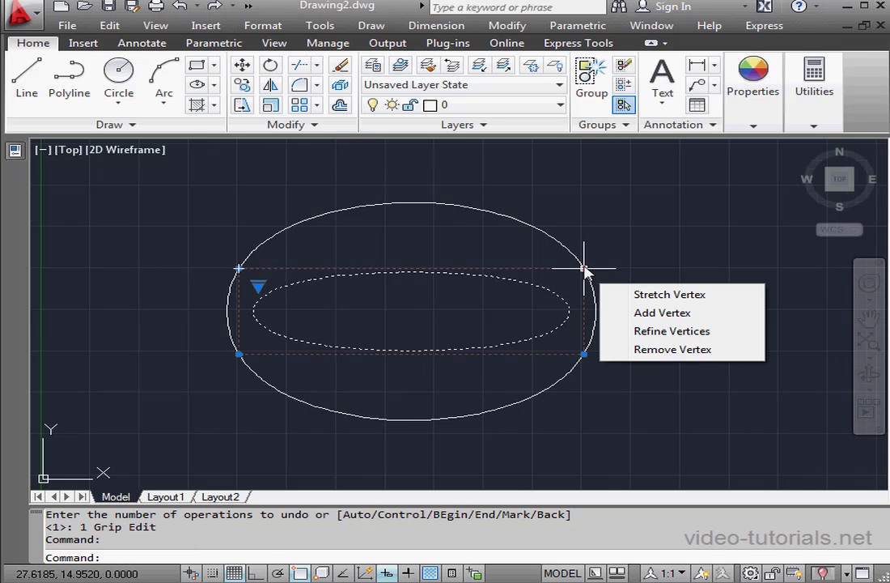
pyautogui.click(647, 331)
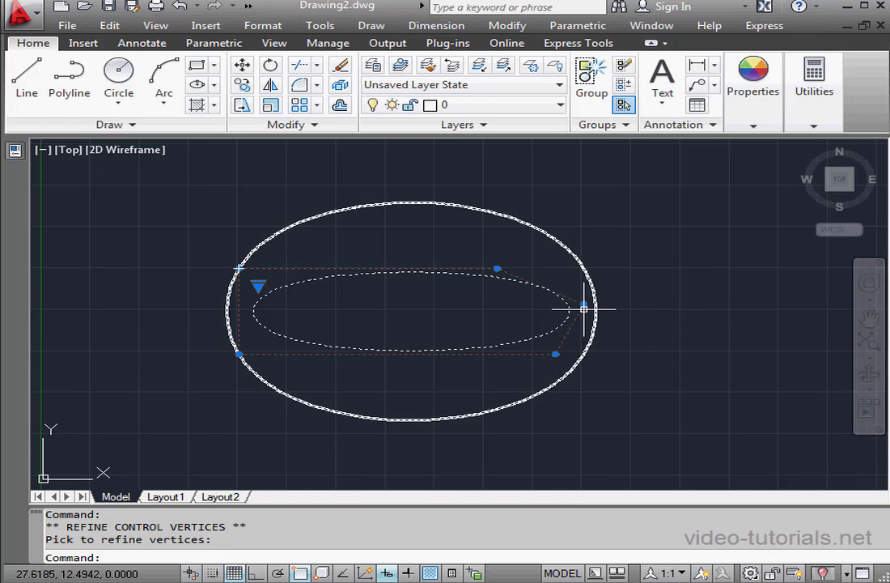
pyautogui.moveTo(496, 268)
pyautogui.click(581, 337)
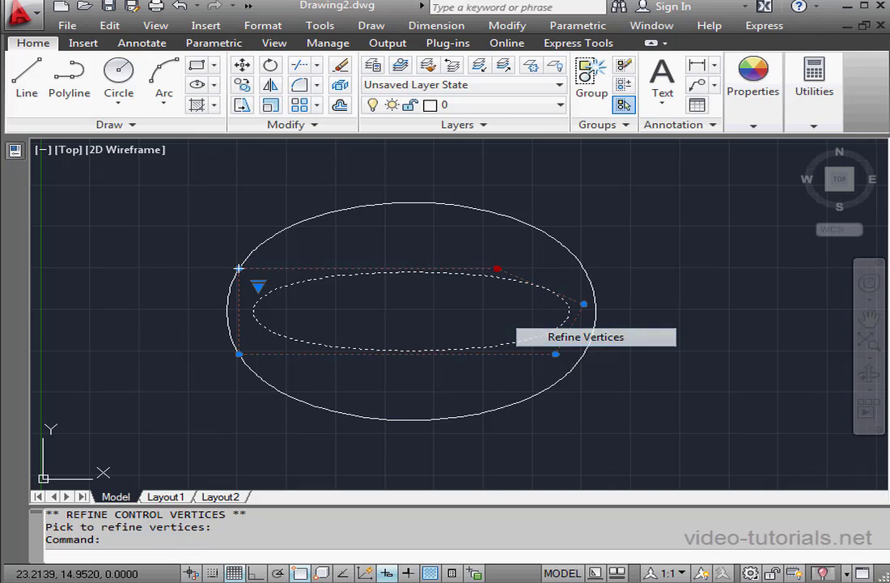
pyautogui.moveTo(239, 273)
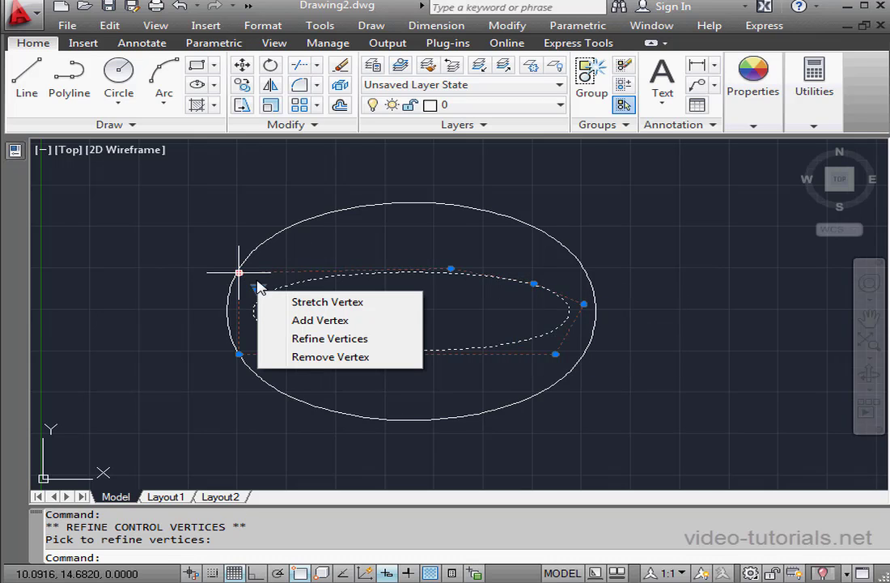
pyautogui.click(344, 338)
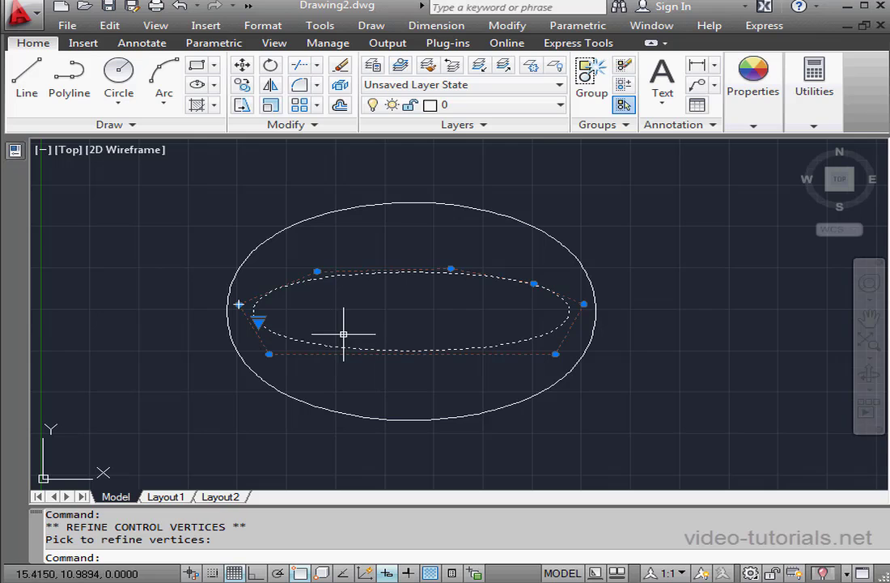
# Try stretching the inner spline's refined upper-middle control vertex slightly upward and undo the edit.
pyautogui.click(450, 268)
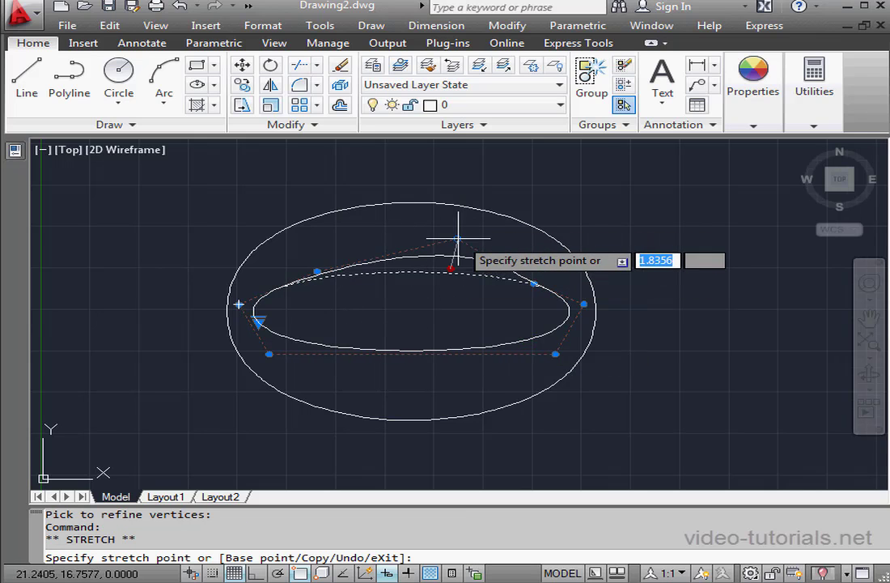
pyautogui.click(468, 237)
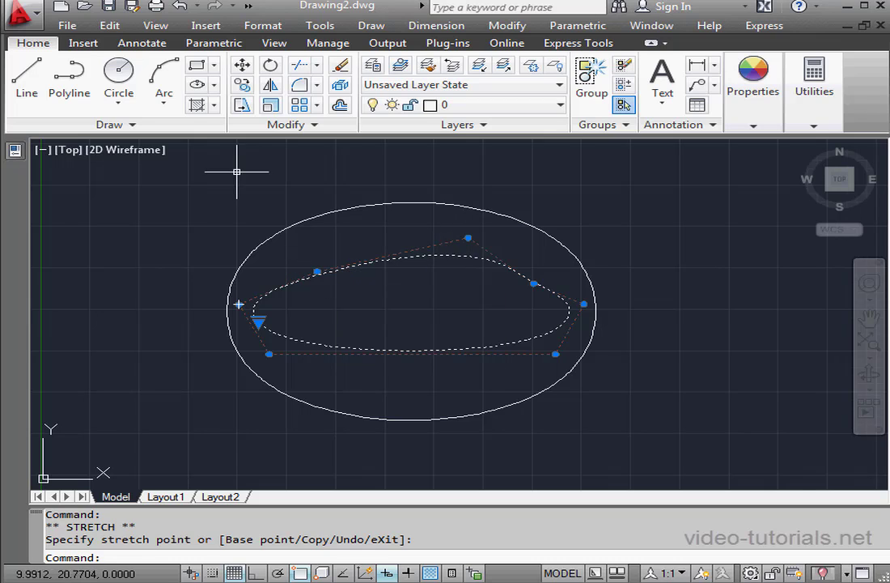
pyautogui.click(179, 6)
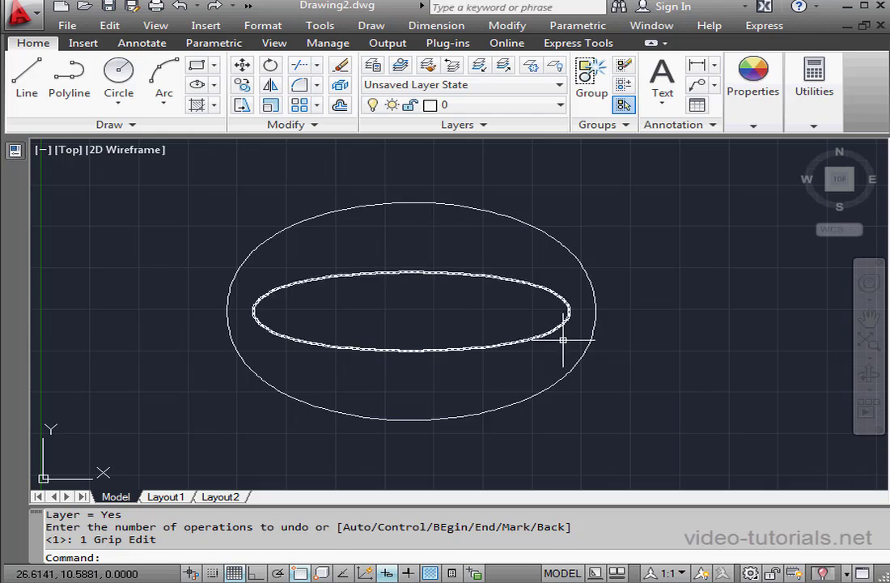
# End object isolation to bring back the hidden rectangle, and change the rectangle's color to Red.
pyautogui.click(824, 571)
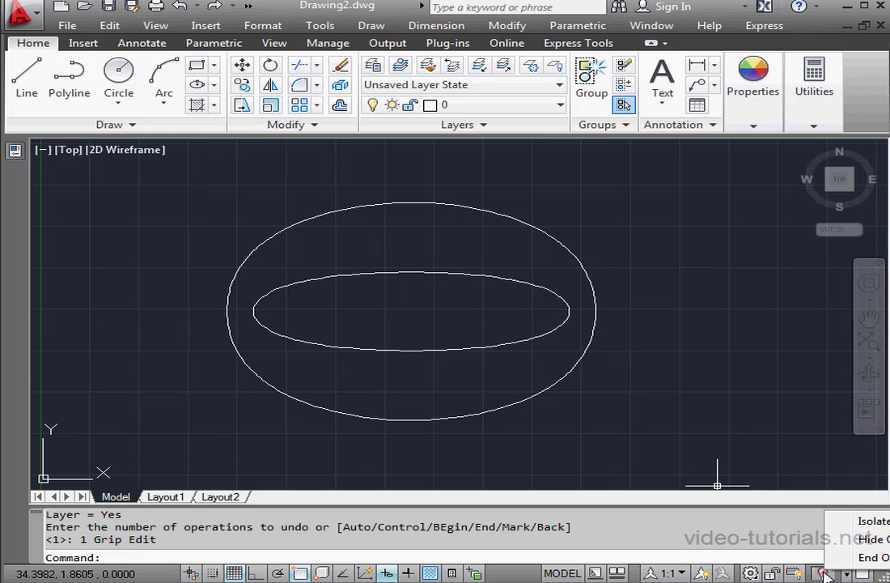
pyautogui.click(863, 561)
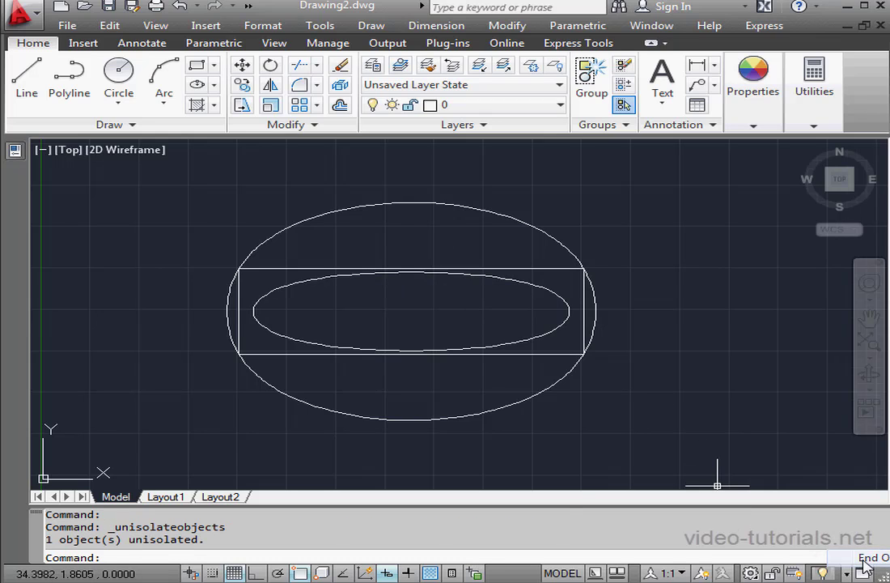
pyautogui.click(560, 268)
pyautogui.click(752, 91)
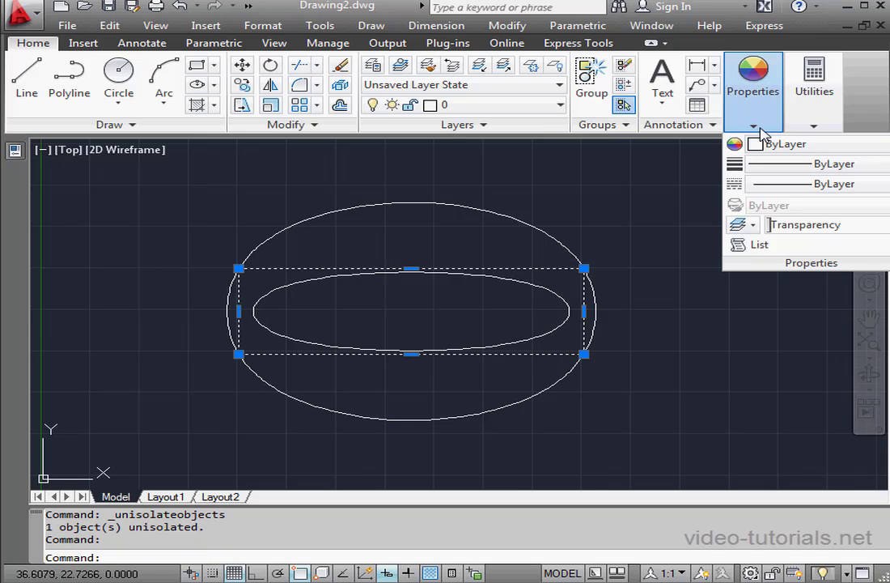
pyautogui.click(765, 144)
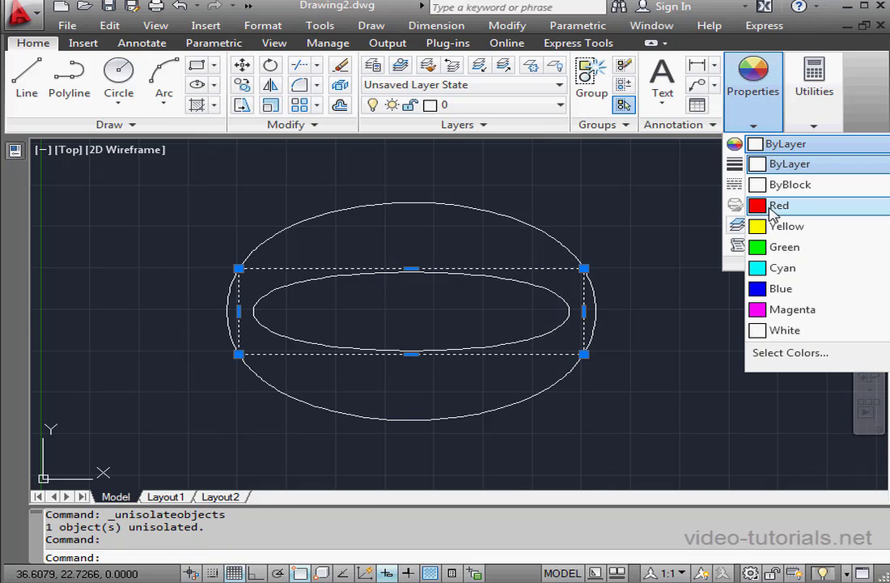
pyautogui.click(773, 207)
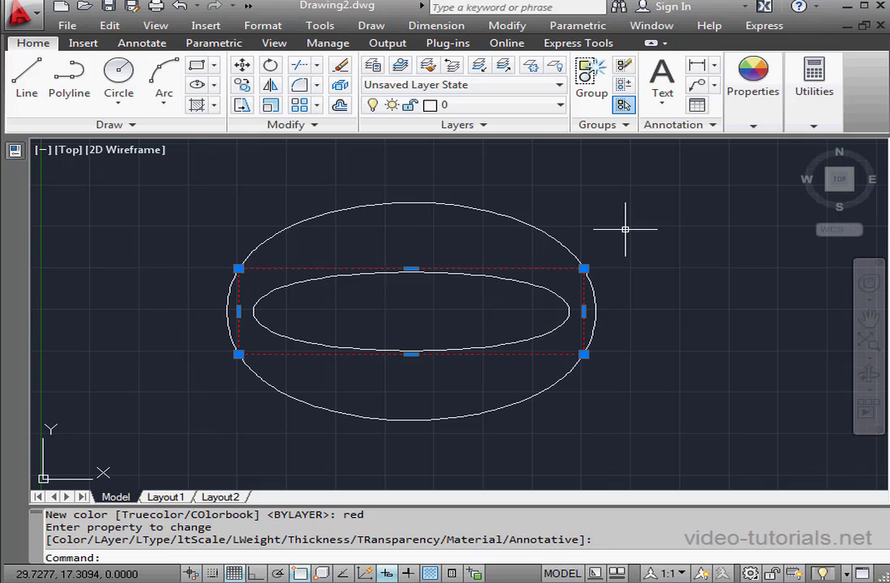
pyautogui.press('Escape')
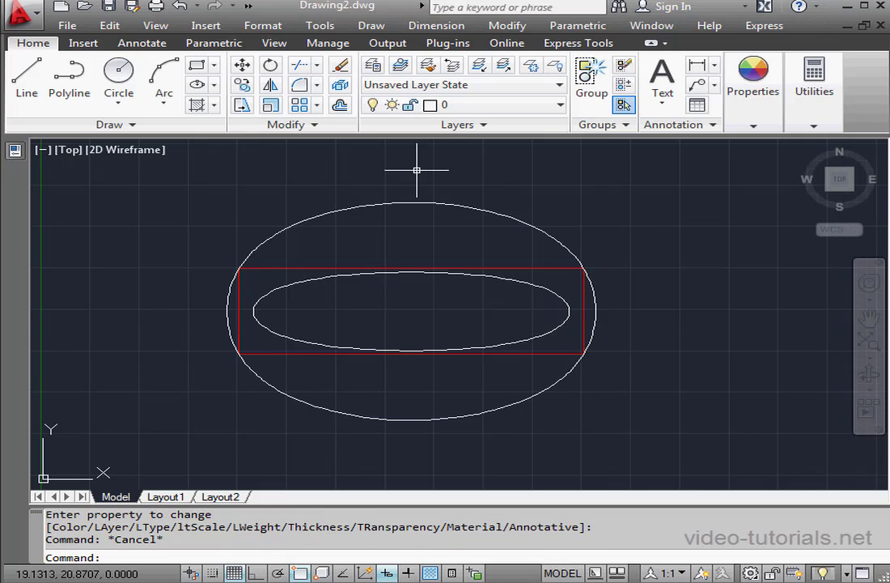
# Convert the red rectangle into a smooth curve using the Fit option of Edit Polyline.
pyautogui.click(306, 124)
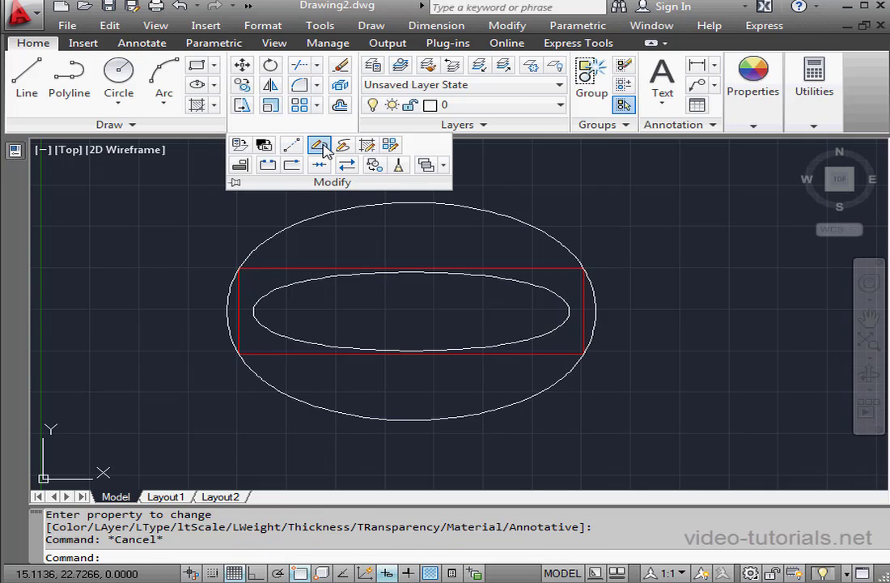
pyautogui.click(320, 146)
pyautogui.click(540, 268)
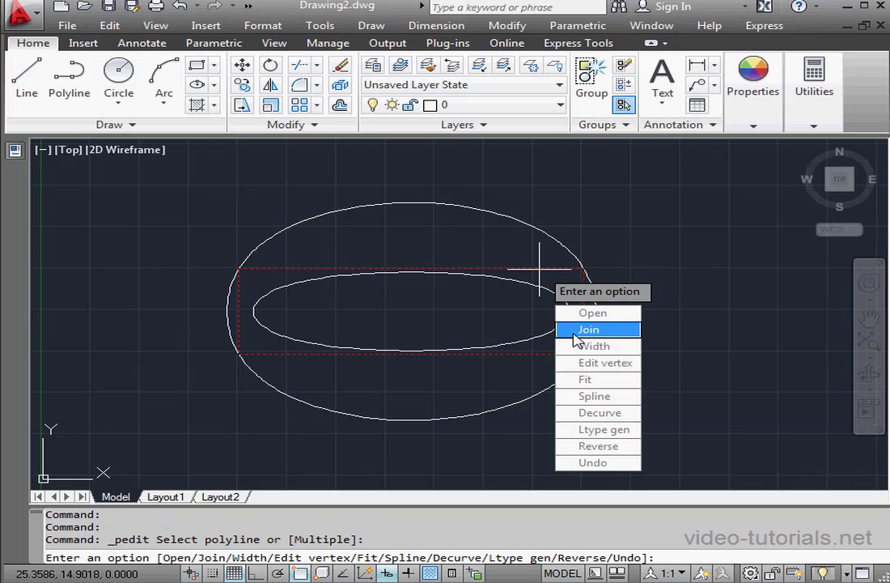
pyautogui.click(585, 379)
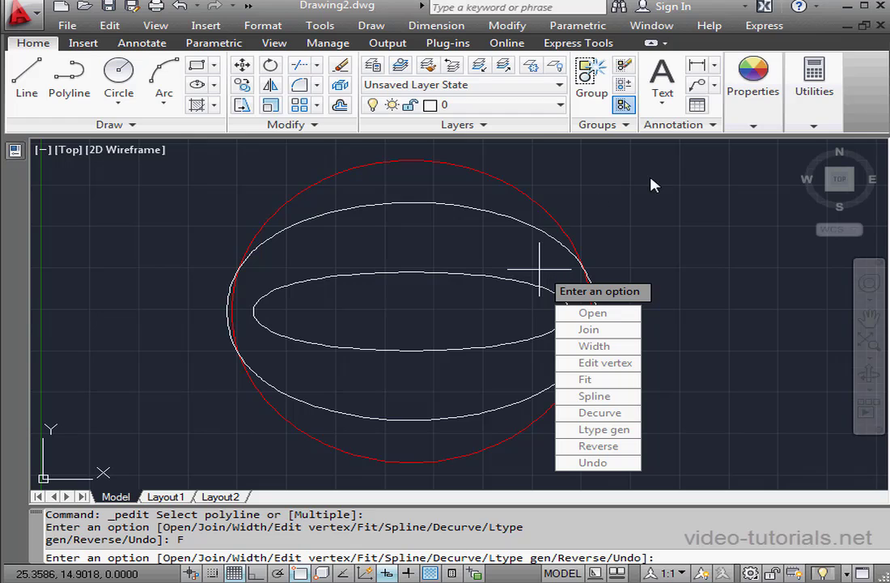
pyautogui.press('Escape')
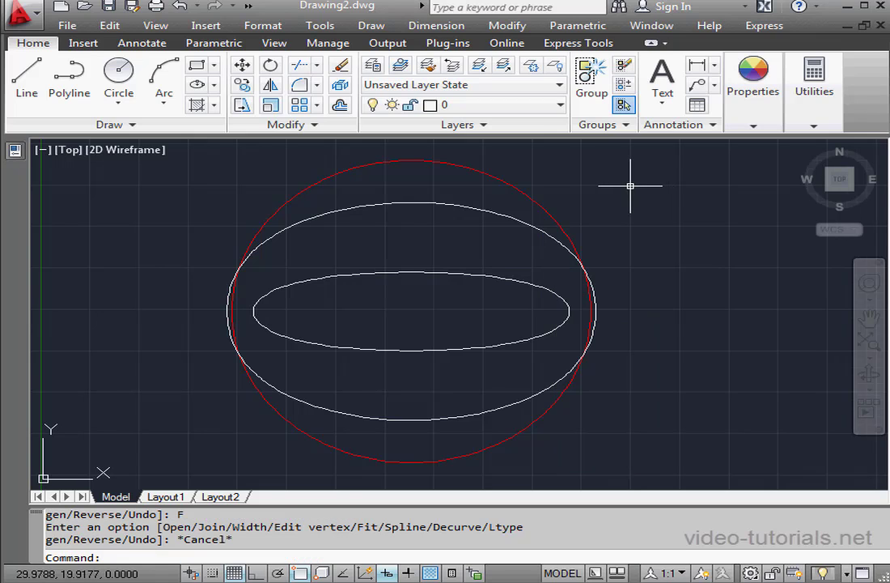
# Try stretching the red fitted polyline's upper-right vertex with its grip, placing it back at its original point.
pyautogui.click(548, 205)
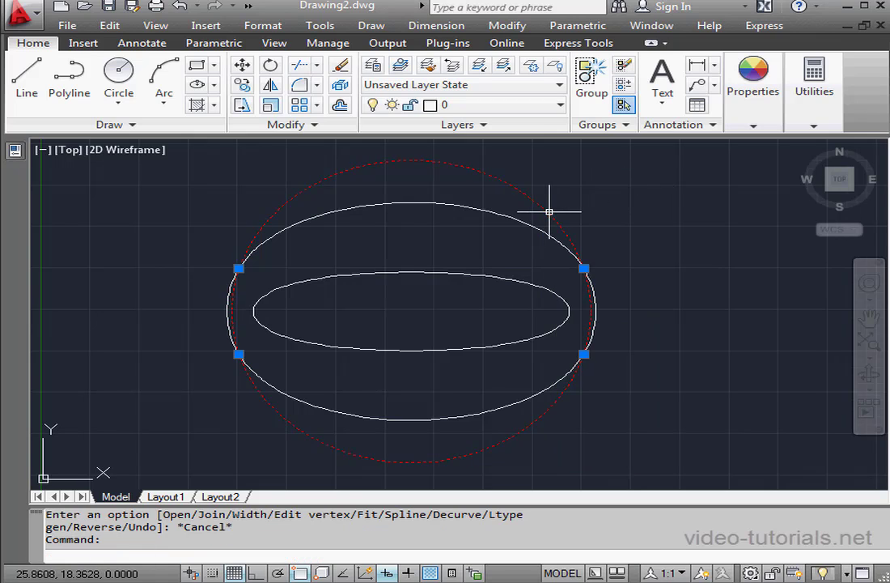
pyautogui.click(584, 268)
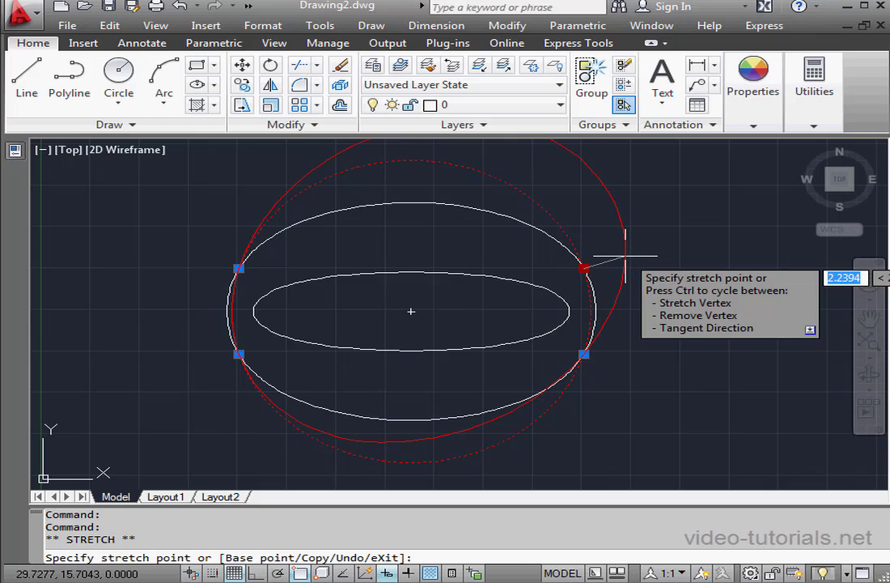
pyautogui.click(583, 267)
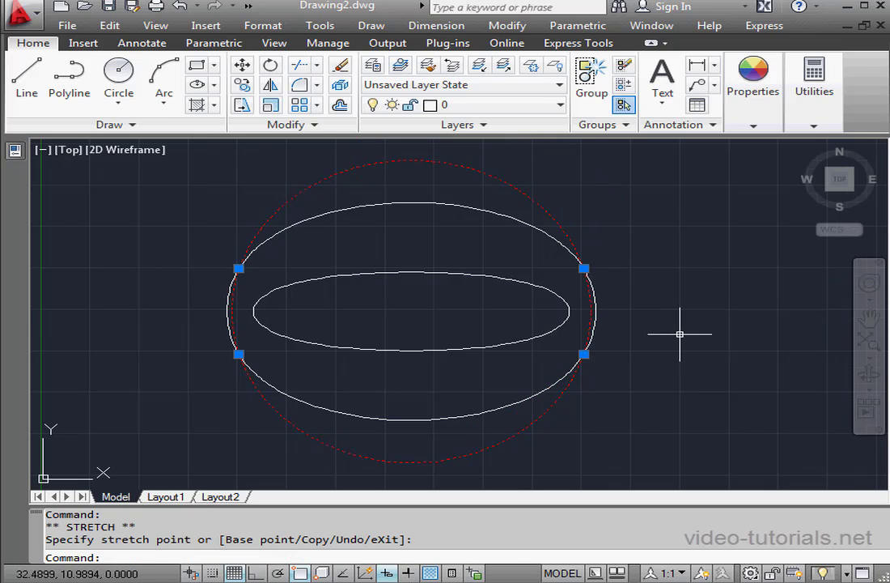